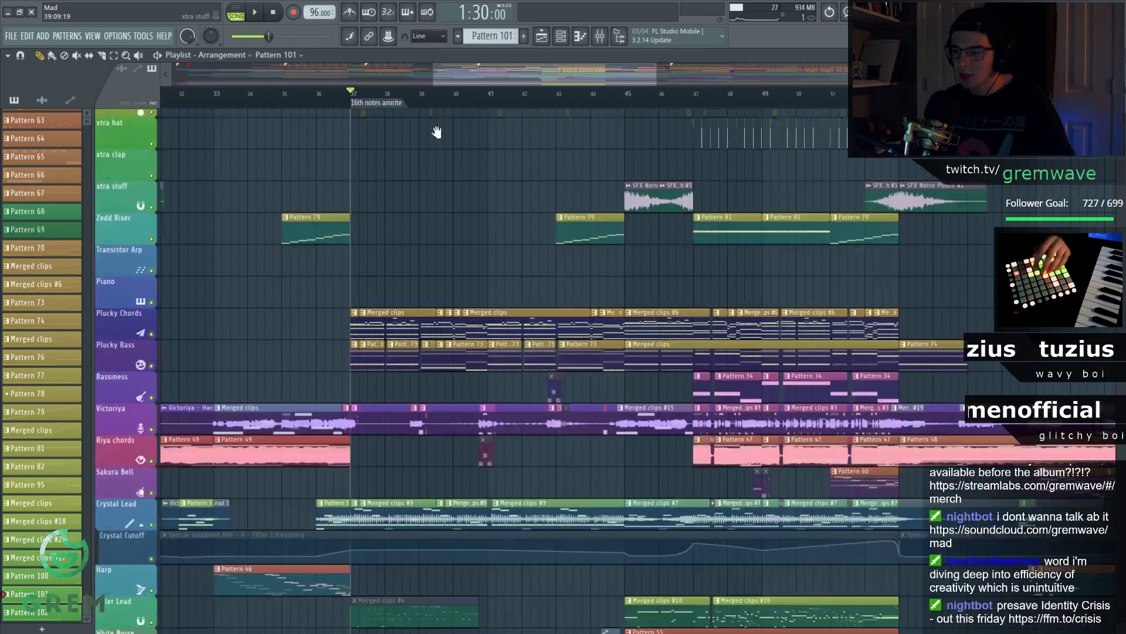
Select the Plucky Chords mixer track and play the drop section briefly
key("F9")
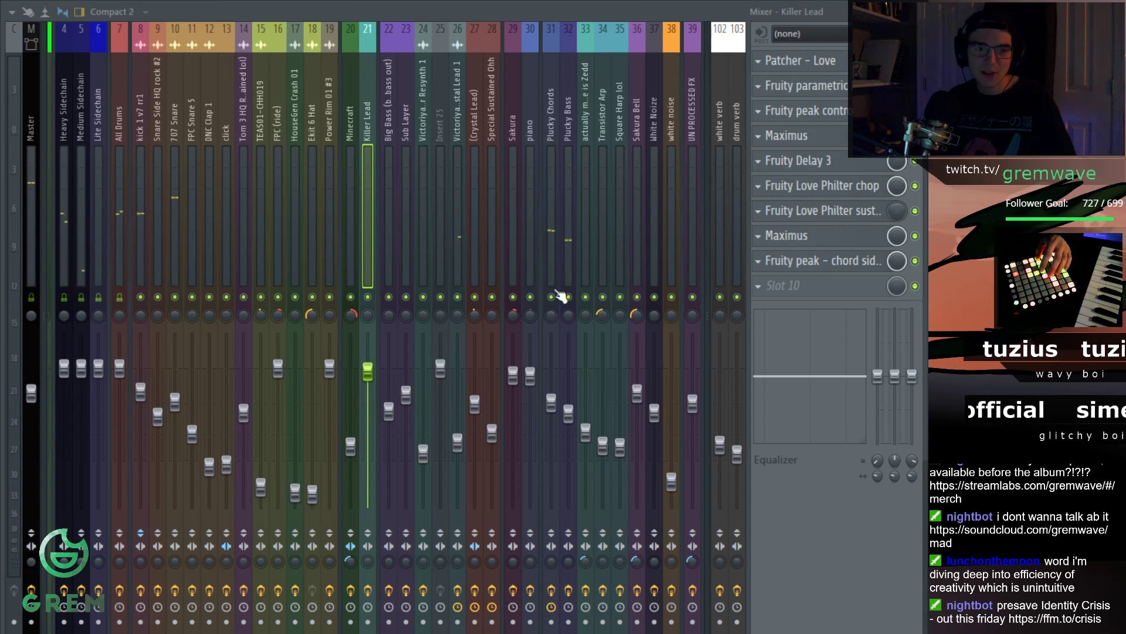
left_click(550, 261)
key("space")
key("space")
Open the first Plucky Chords merged clip in the piano roll and play its chord notes
key("F9")
double_click(413, 167)
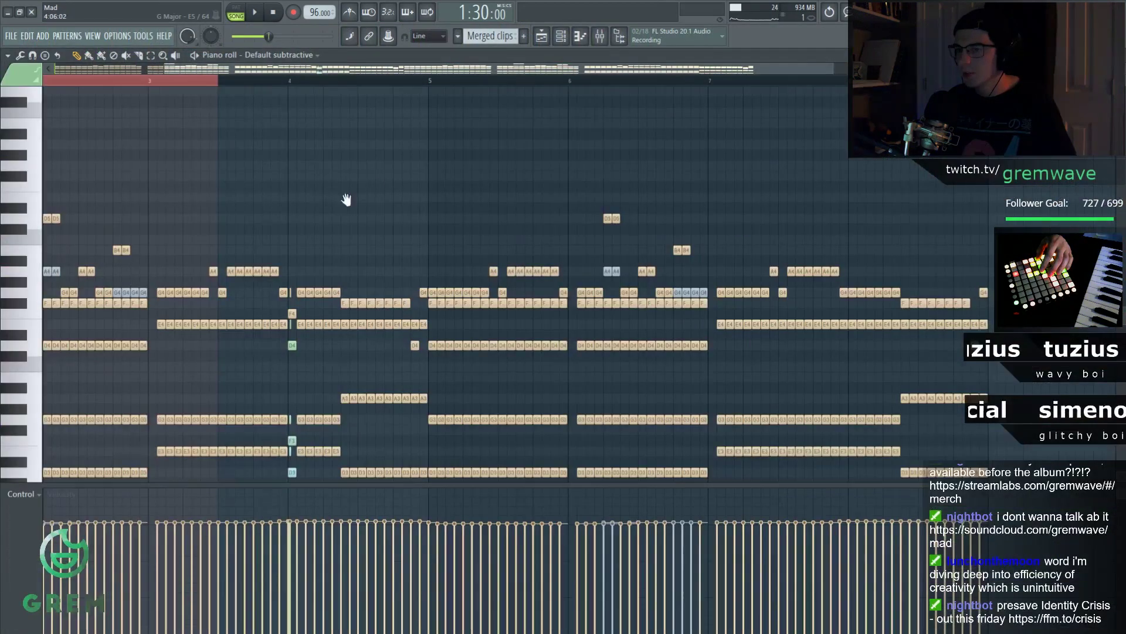
key("space")
scroll(332, 176, "down", 2)
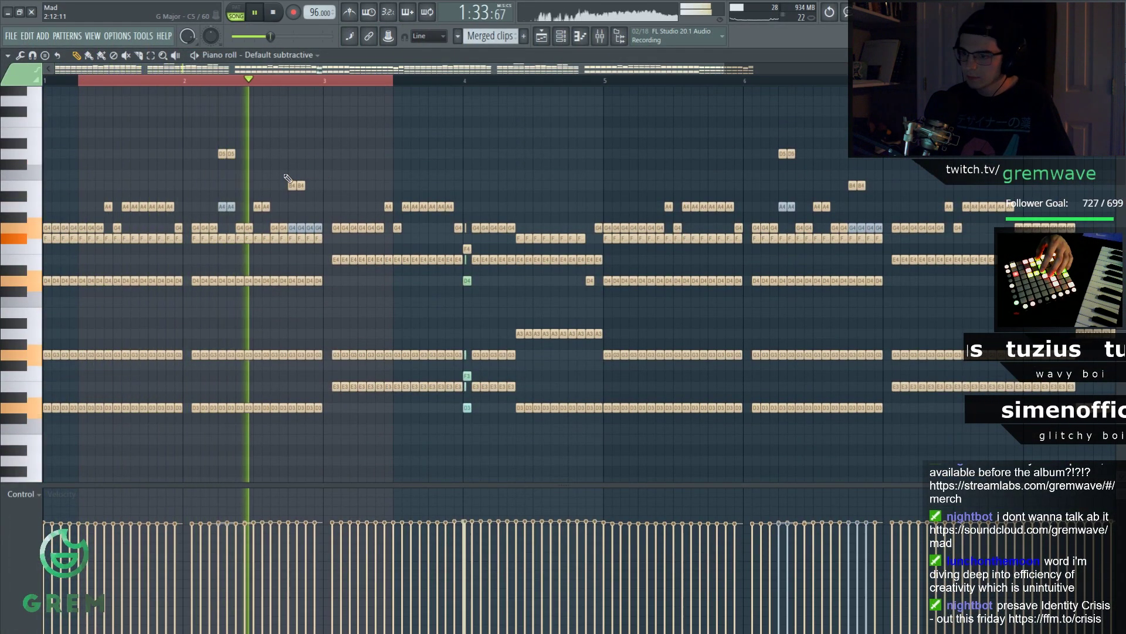
key("space")
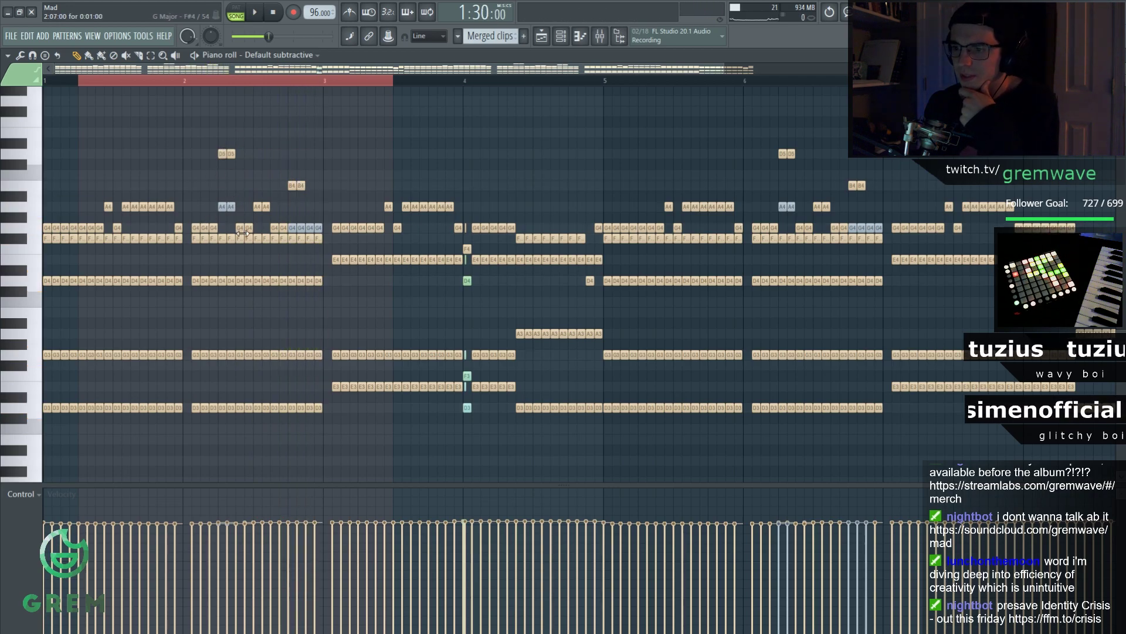
Show the Filter 1 settings of the Plucky Chords Sytrus synth and audition notes on its keyboard
left_click(40, 223)
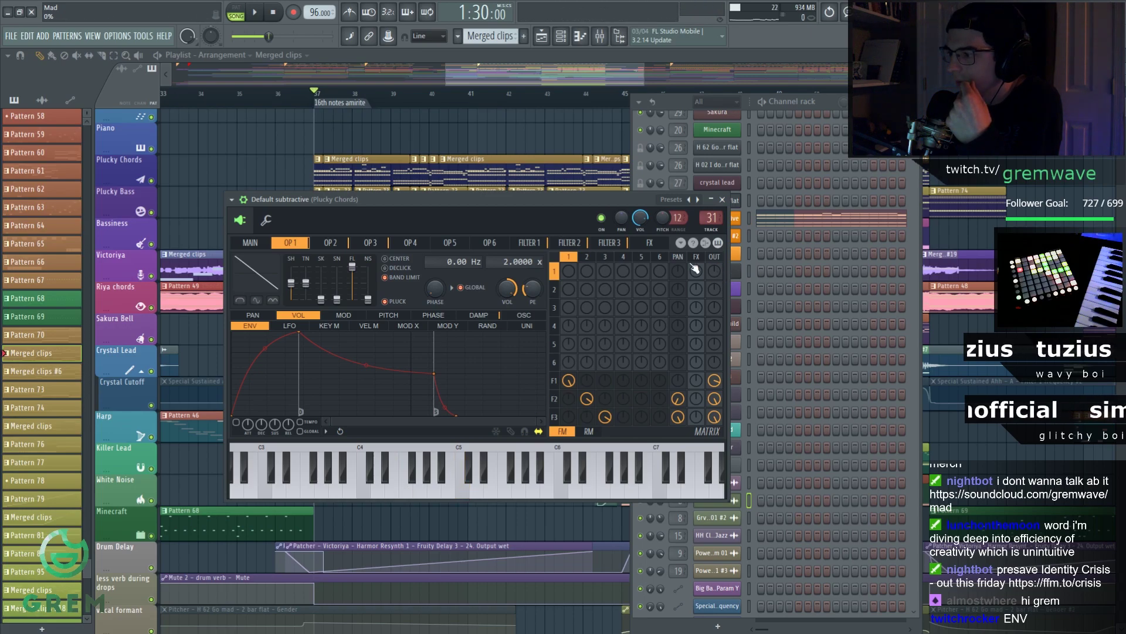
left_click(539, 243)
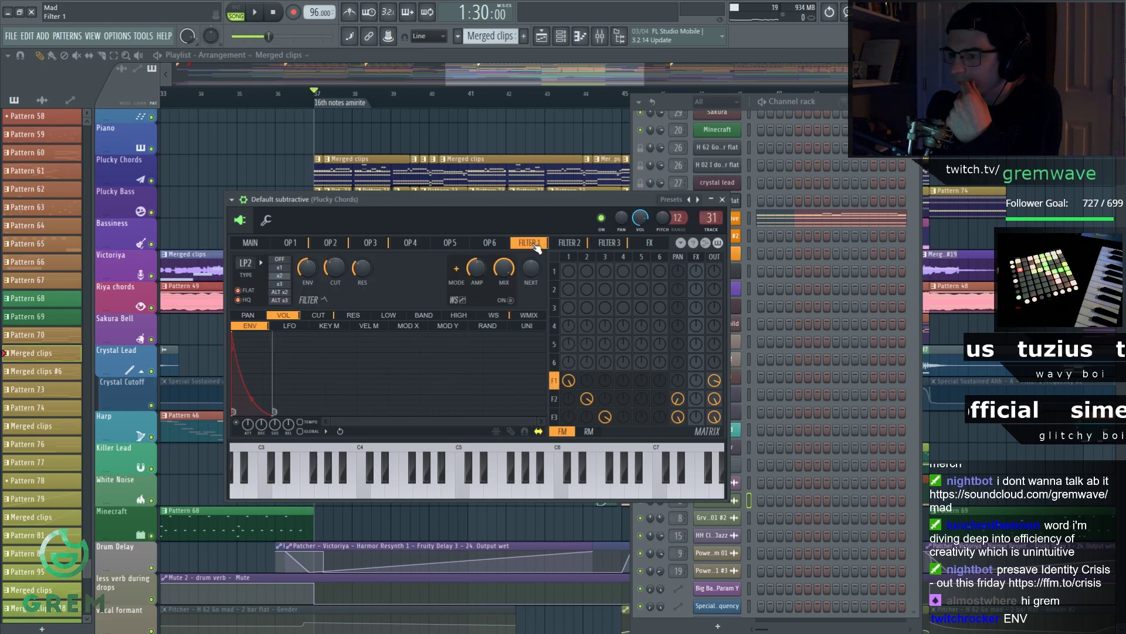
left_click_drag(431, 218, 399, 210)
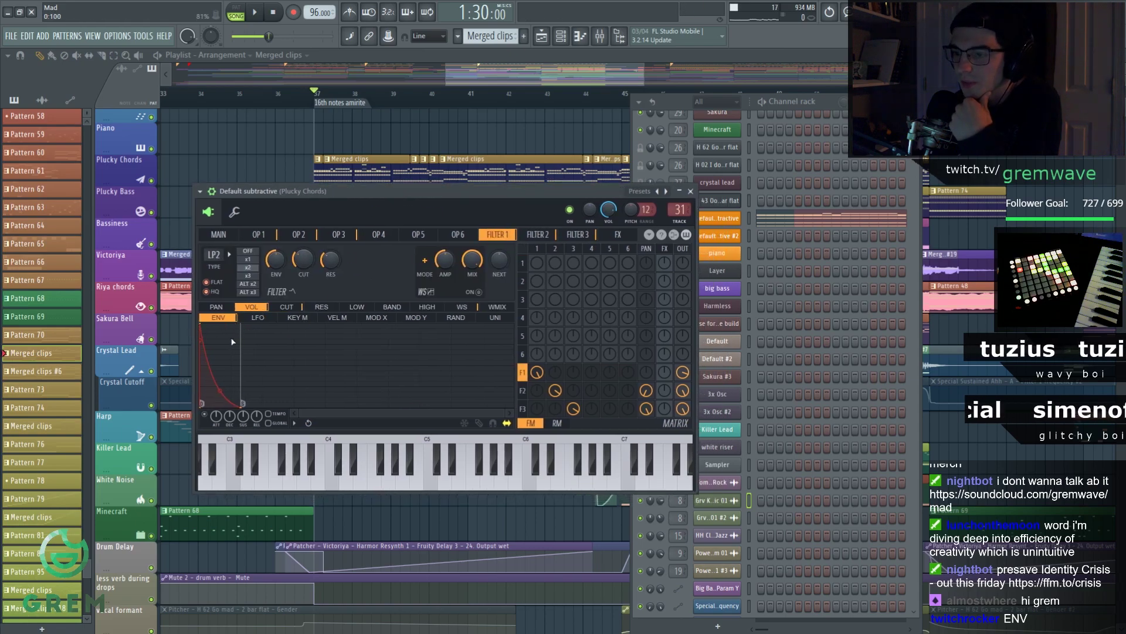
left_click(359, 486)
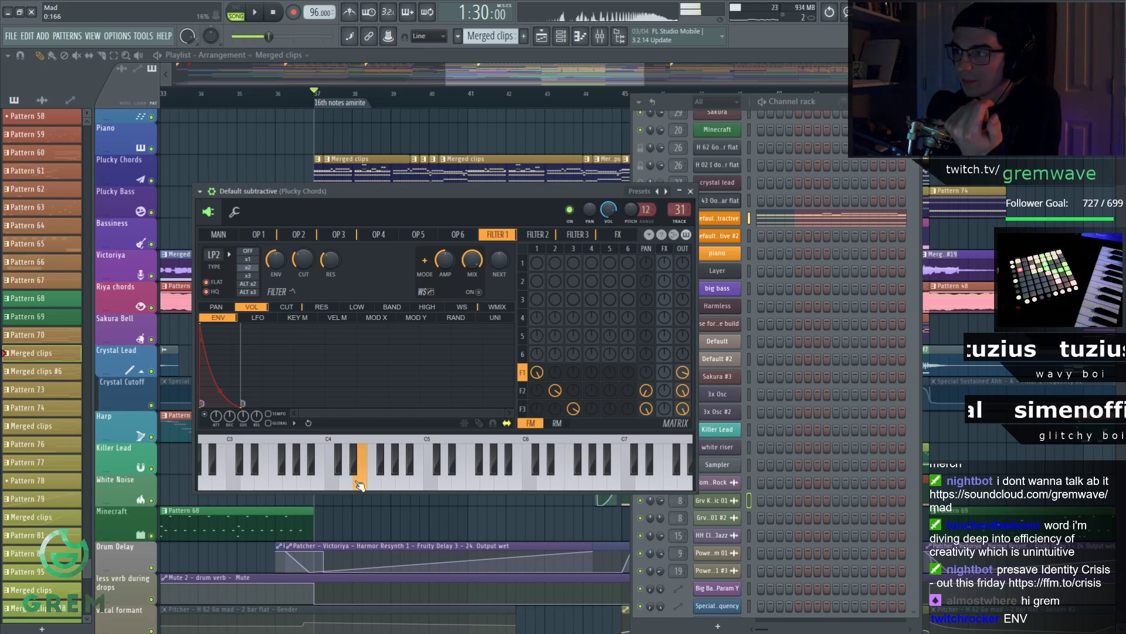
left_click(334, 487)
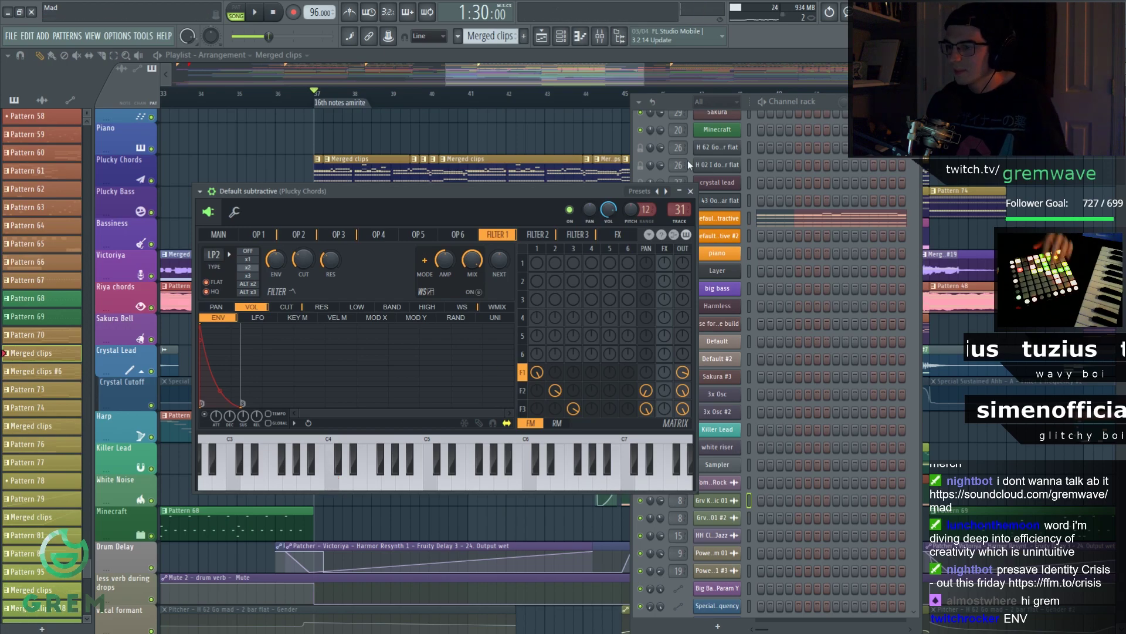
Solo the Plucky Chords mixer track and play its merged clip in the piano roll
key("F9")
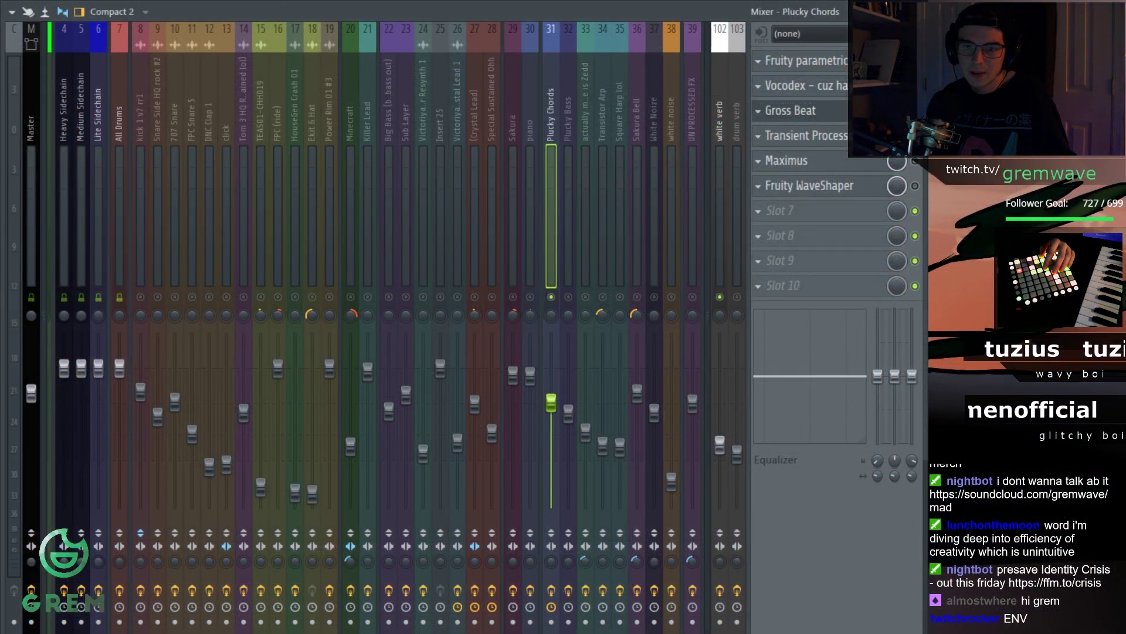
key("F9")
left_click_drag(427, 187, 450, 183)
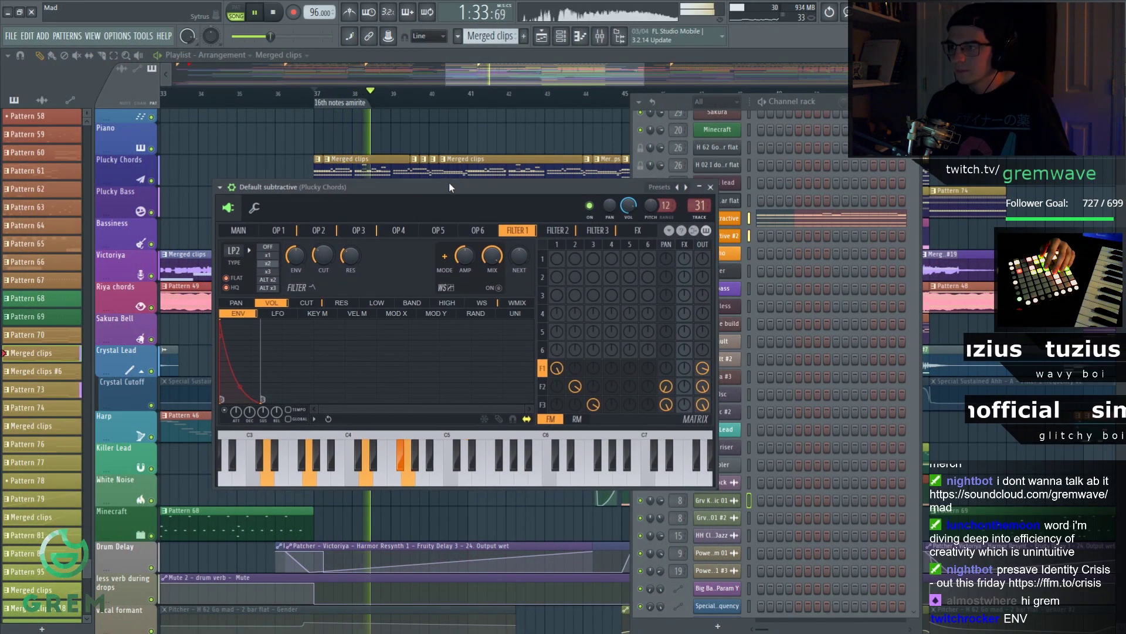
key("F5")
double_click(377, 171)
scroll(850, 237, "left", 2)
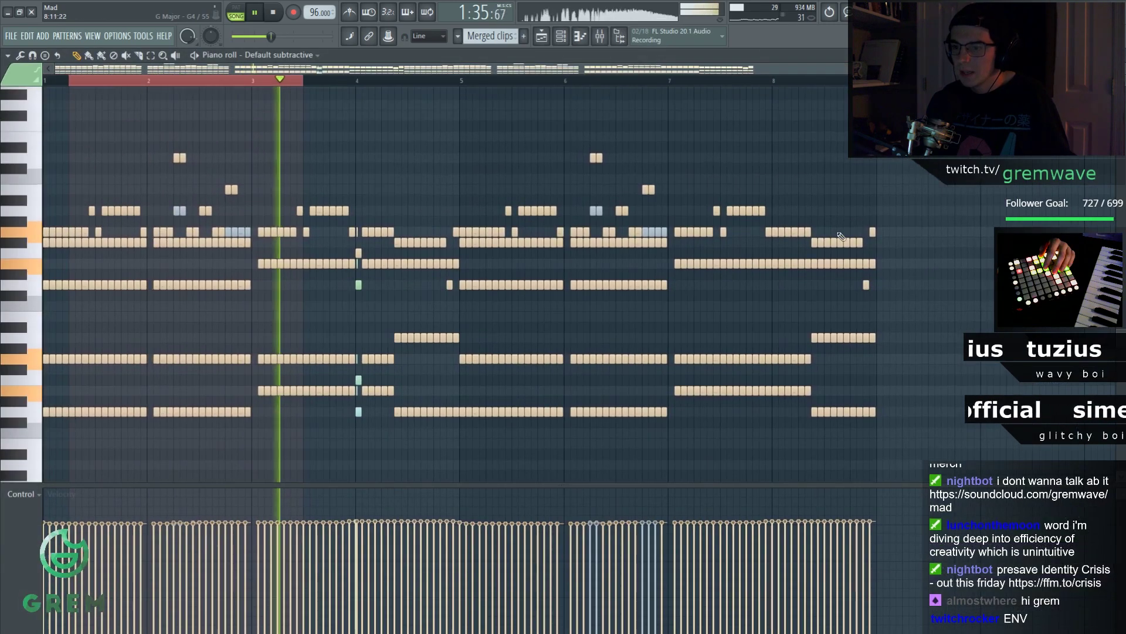
scroll(307, 188, "up", 1)
key("space")
Open the Fruity Parametric EQ 2 on the Plucky Chords track and inspect its curve alongside playback
key("F9")
key("space")
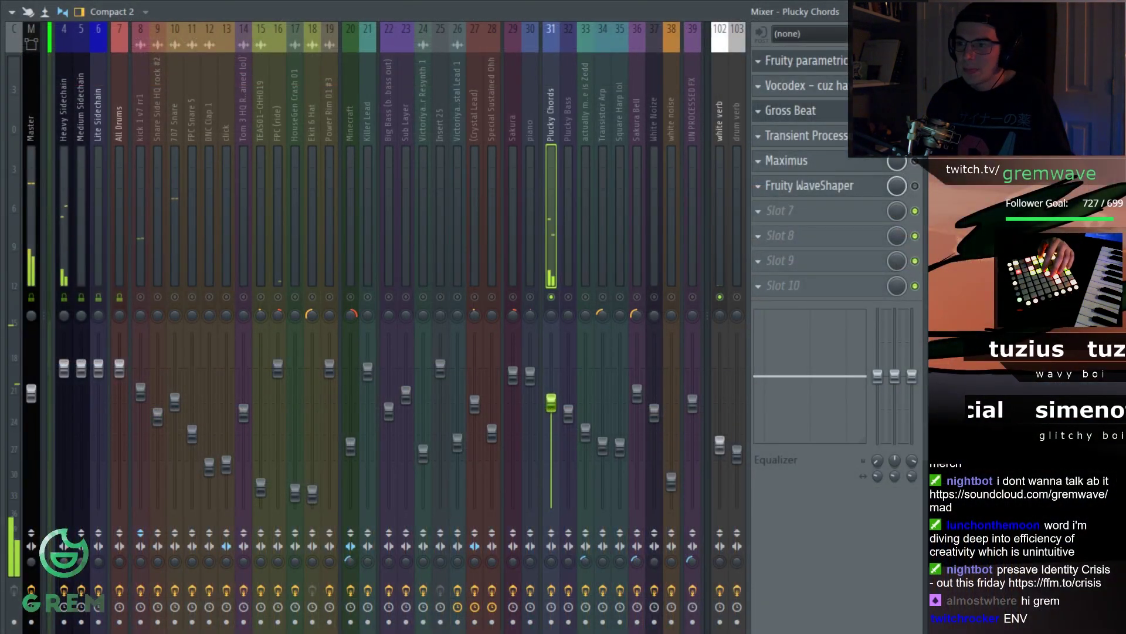
left_click(806, 61)
key("F9")
key("space")
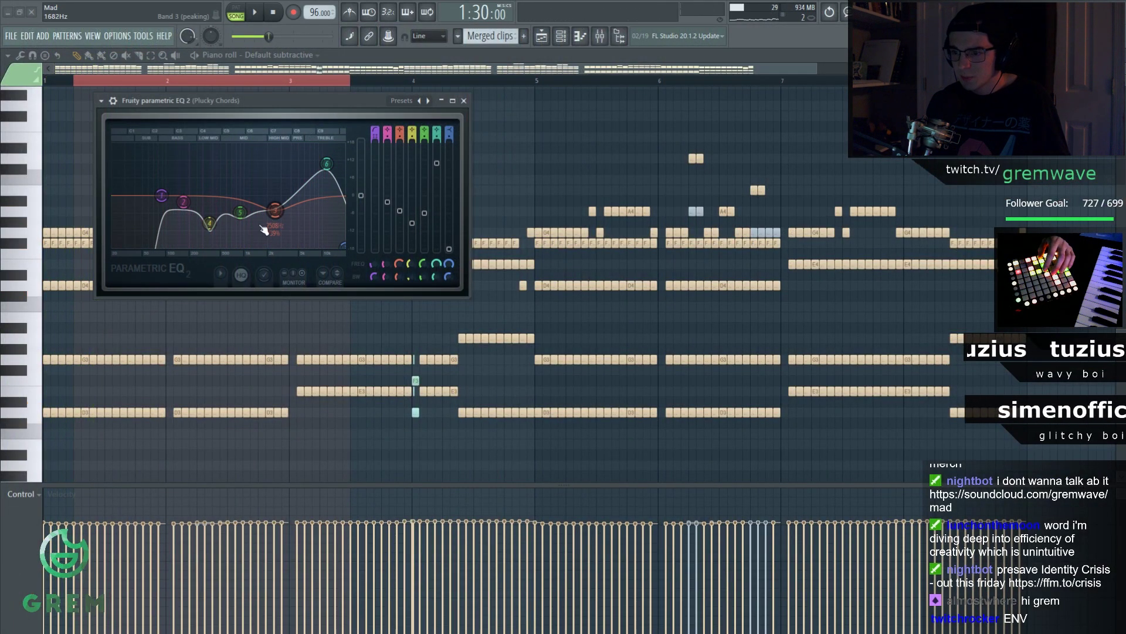
Open the Vocodex effect on Plucky Chords and close the parametric EQ window
key("F9")
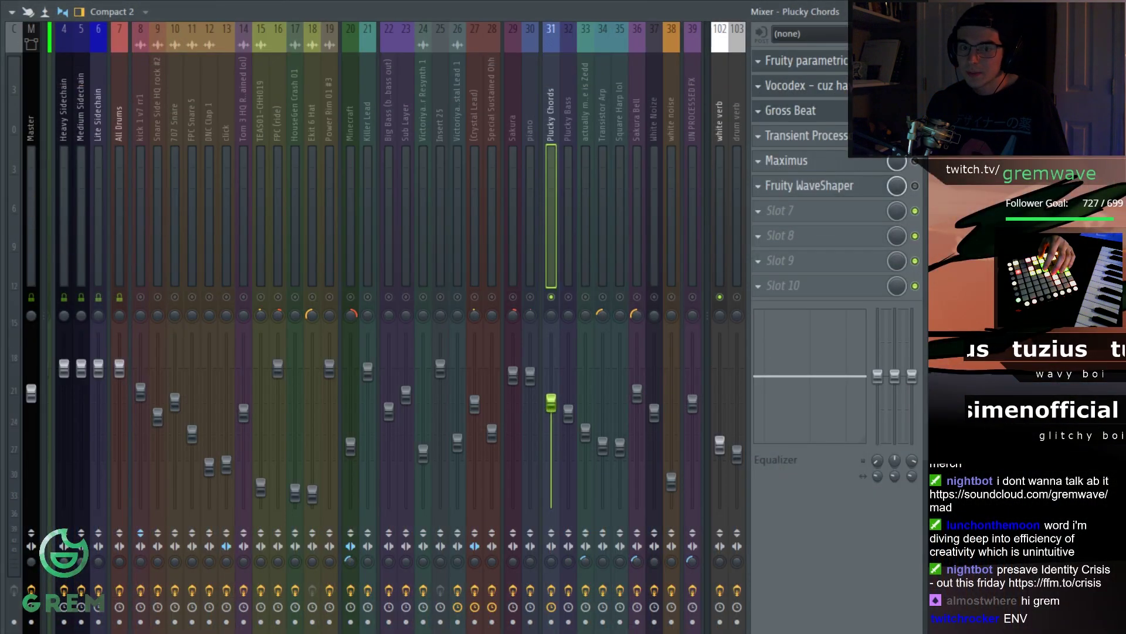
key("F9")
left_click_drag(712, 87, 207, 66)
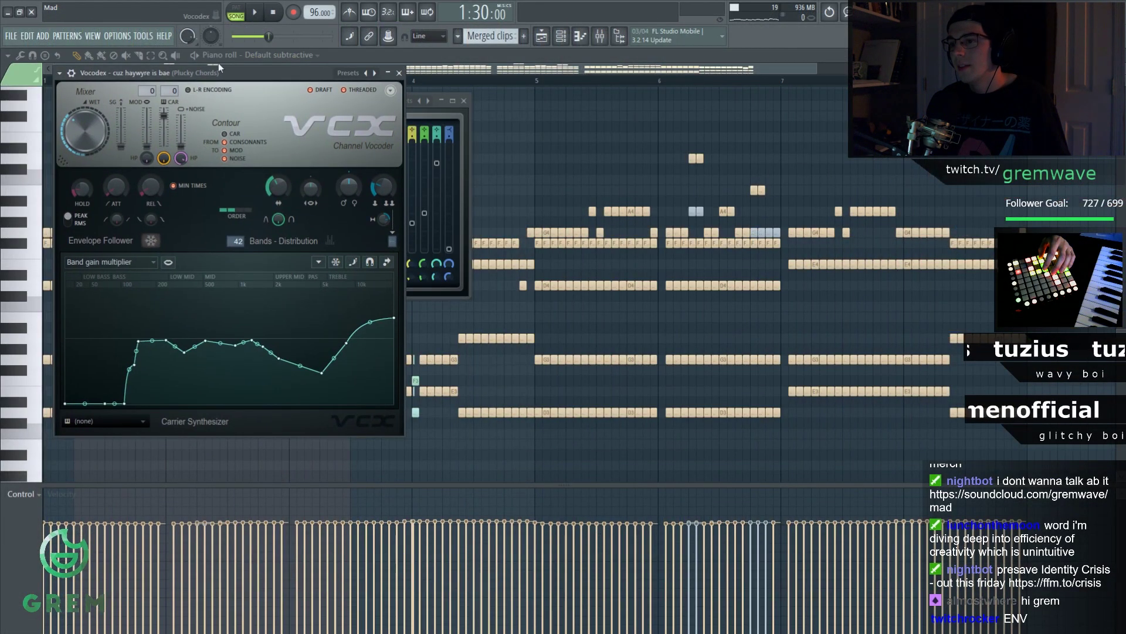
left_click(466, 102)
left_click_drag(308, 74, 352, 76)
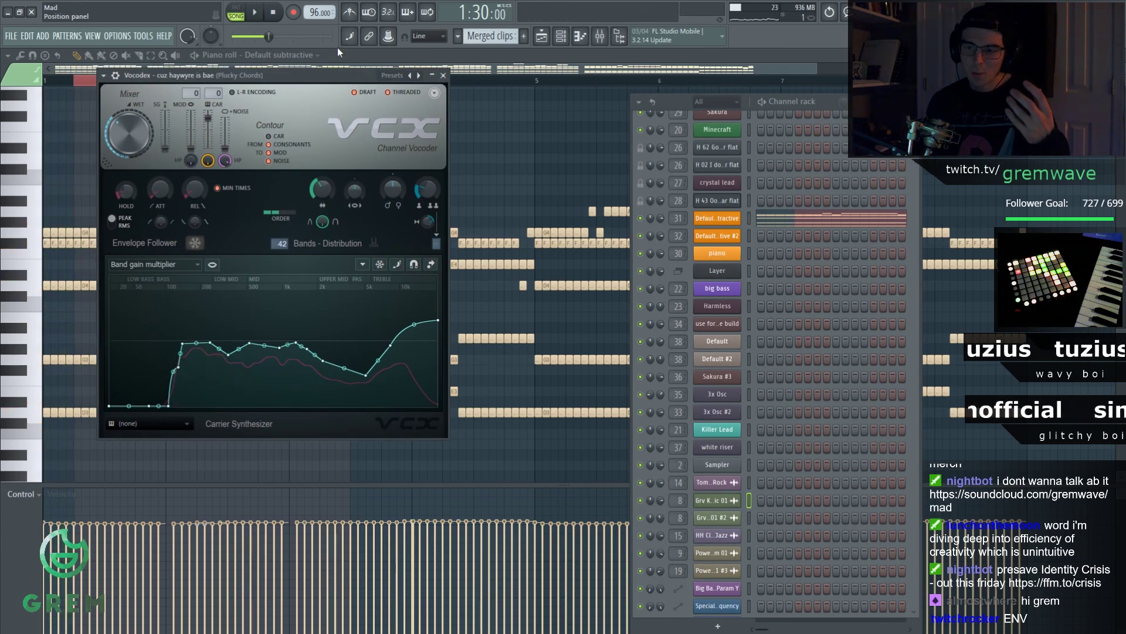
Show the Gross Beat and Transient Processor effects on Plucky Chords while playing the soloed chords
key("F9")
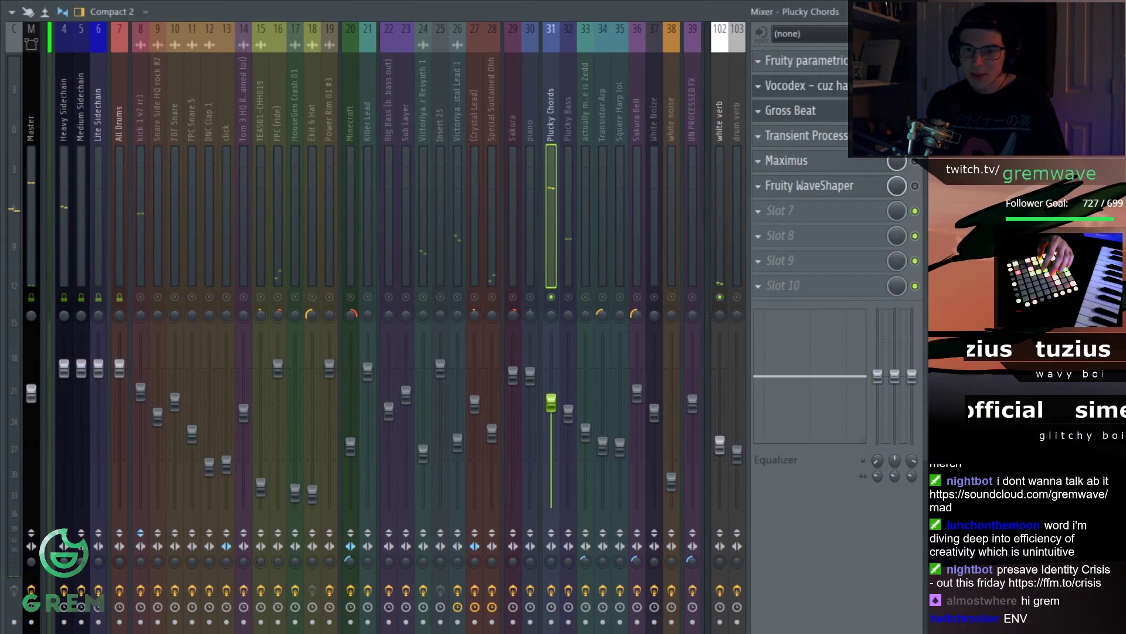
key("F9")
left_click_drag(302, 79, 322, 80)
key("space")
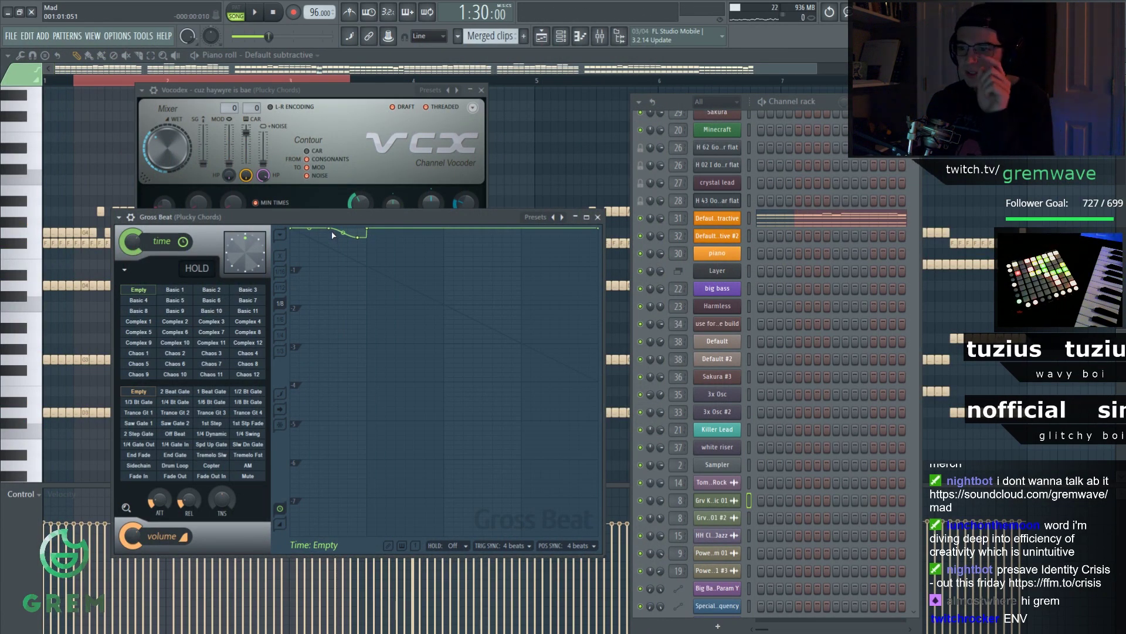
key("F9")
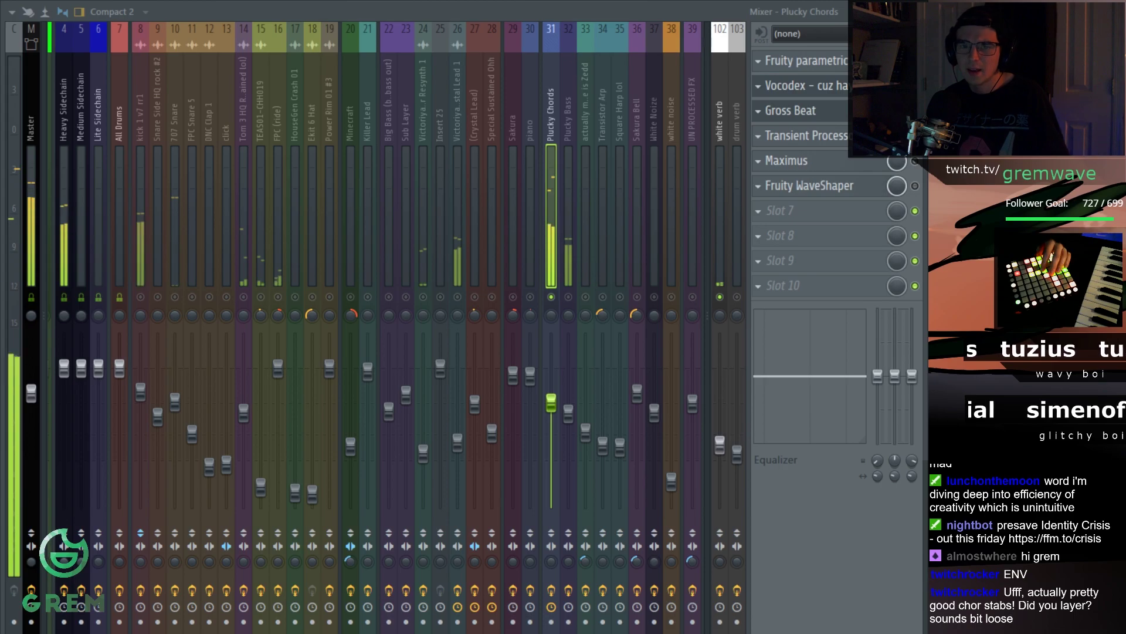
key("space")
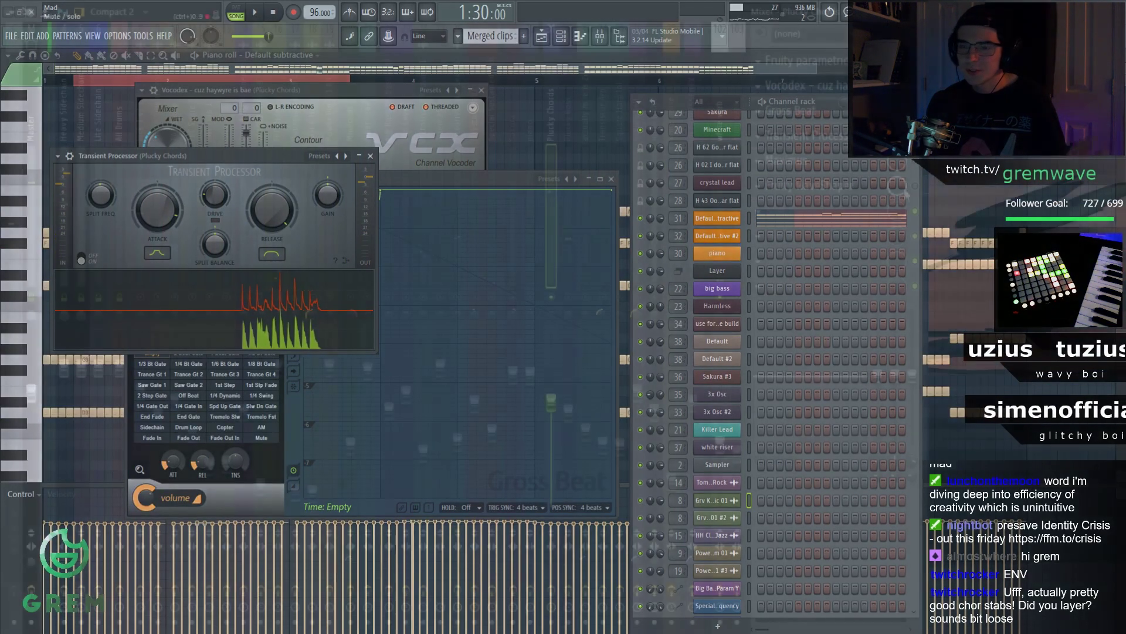
Open Maximus on Plucky Chords and examine its high, mid, low and master band curves during playback
key("F9")
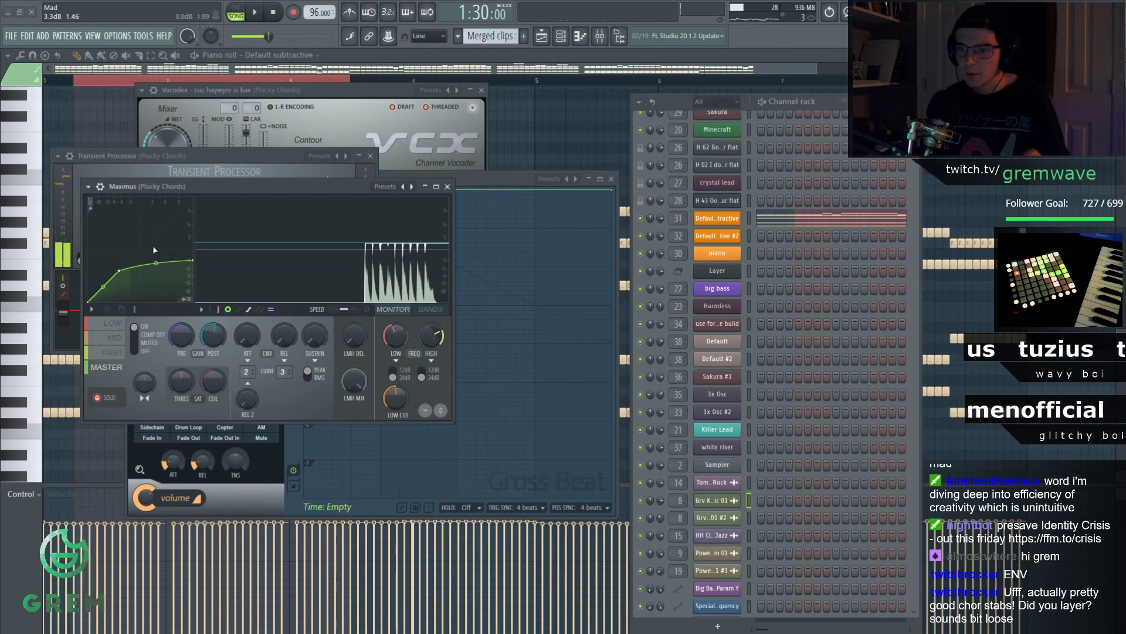
left_click(114, 352)
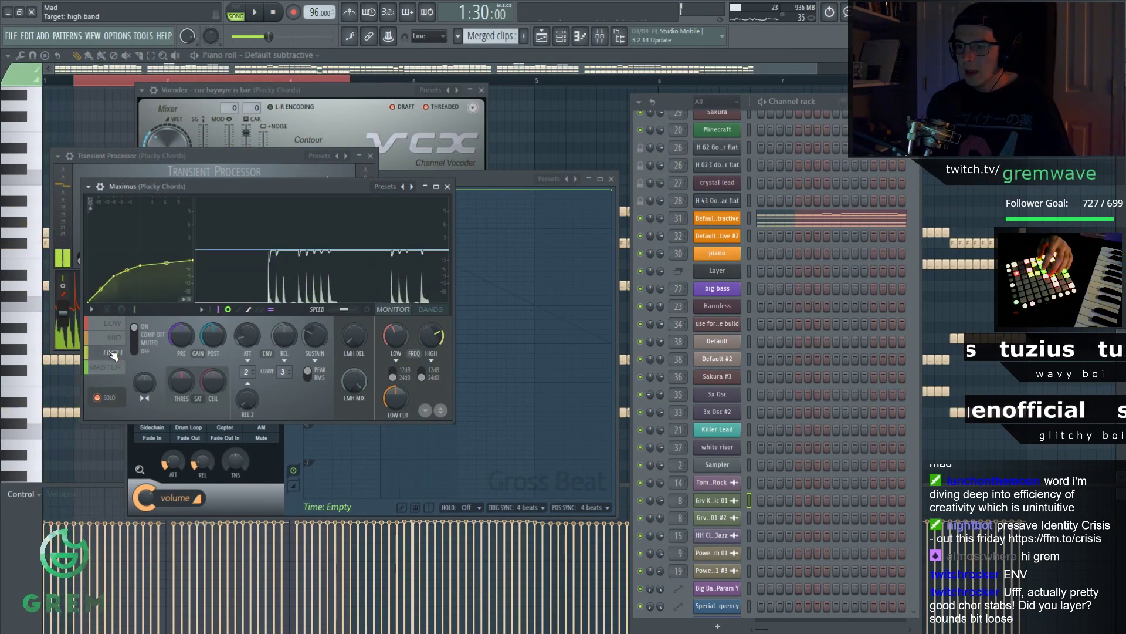
key("space")
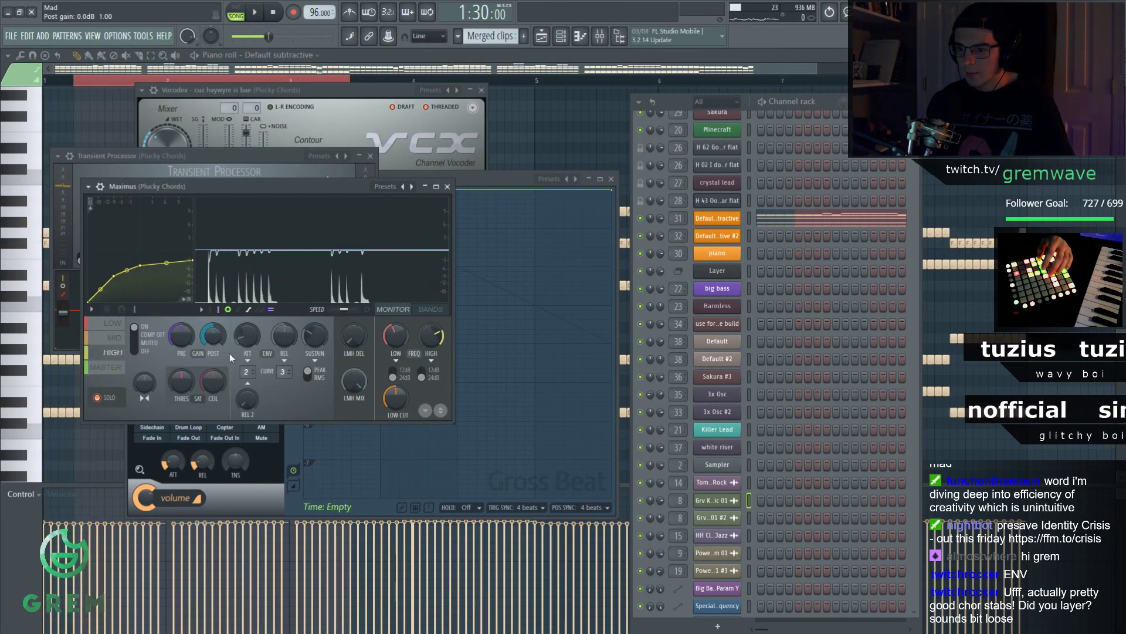
key("space")
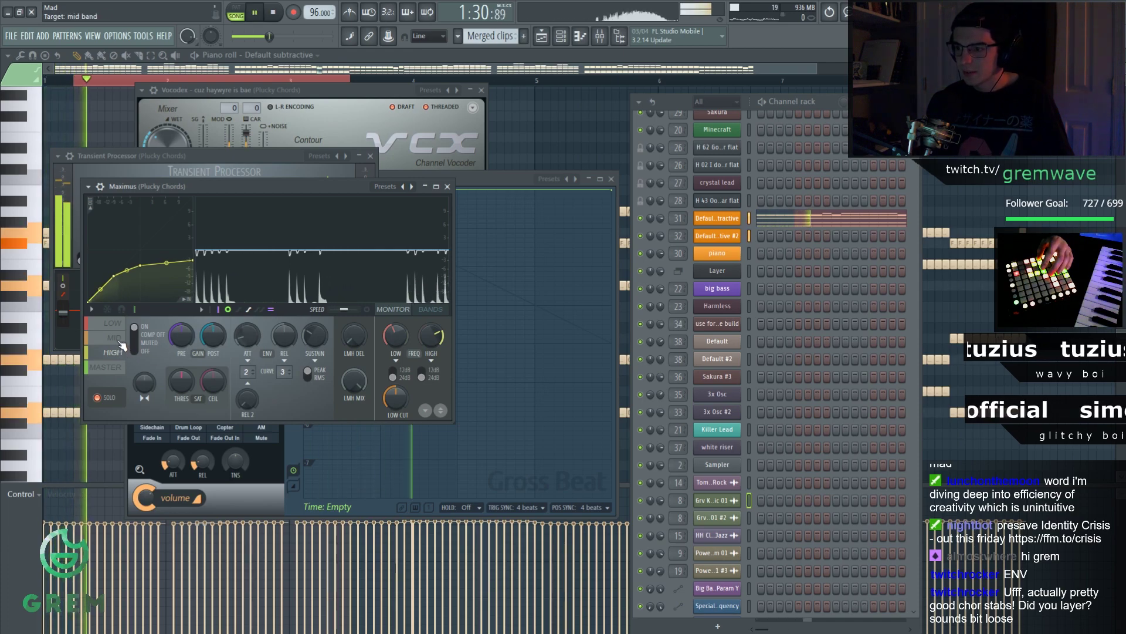
left_click(114, 339)
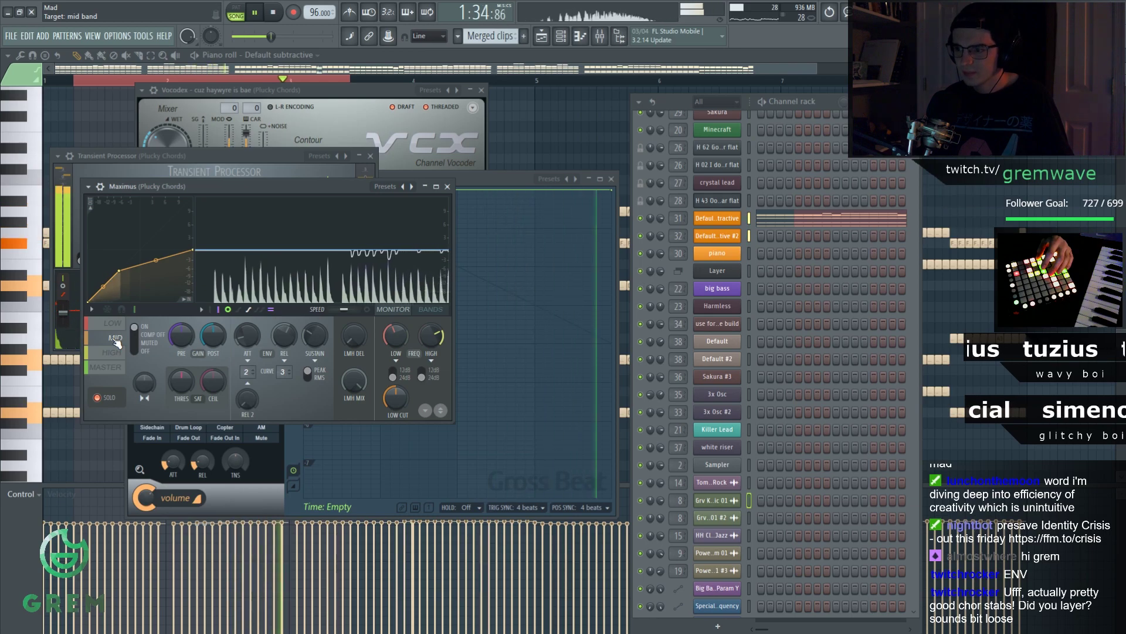
left_click(117, 327)
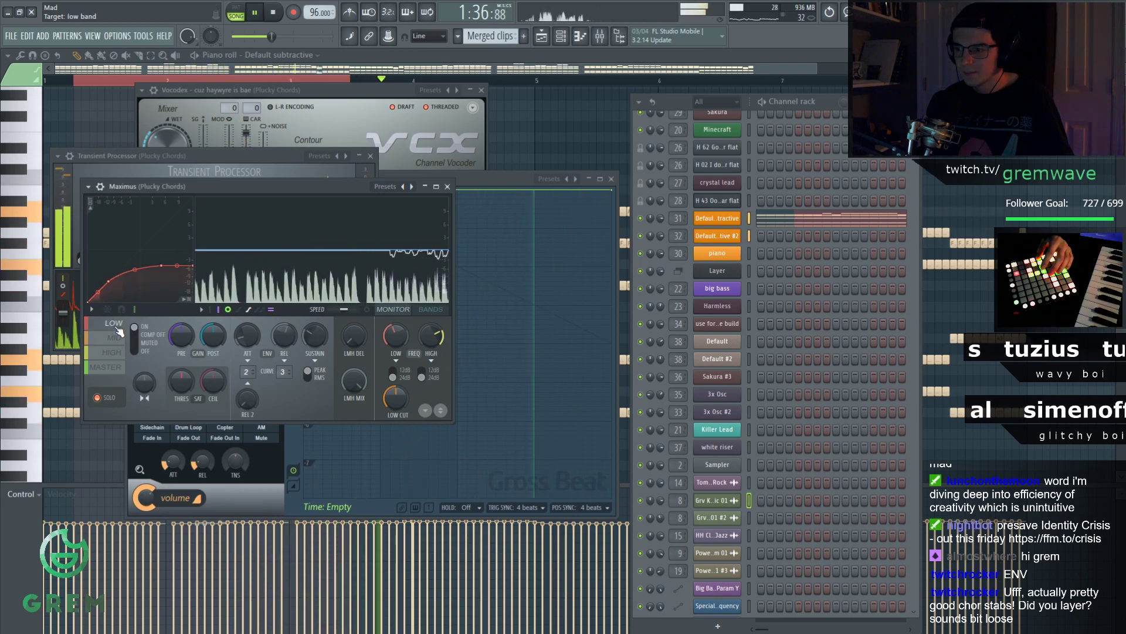
left_click(106, 367)
key("space")
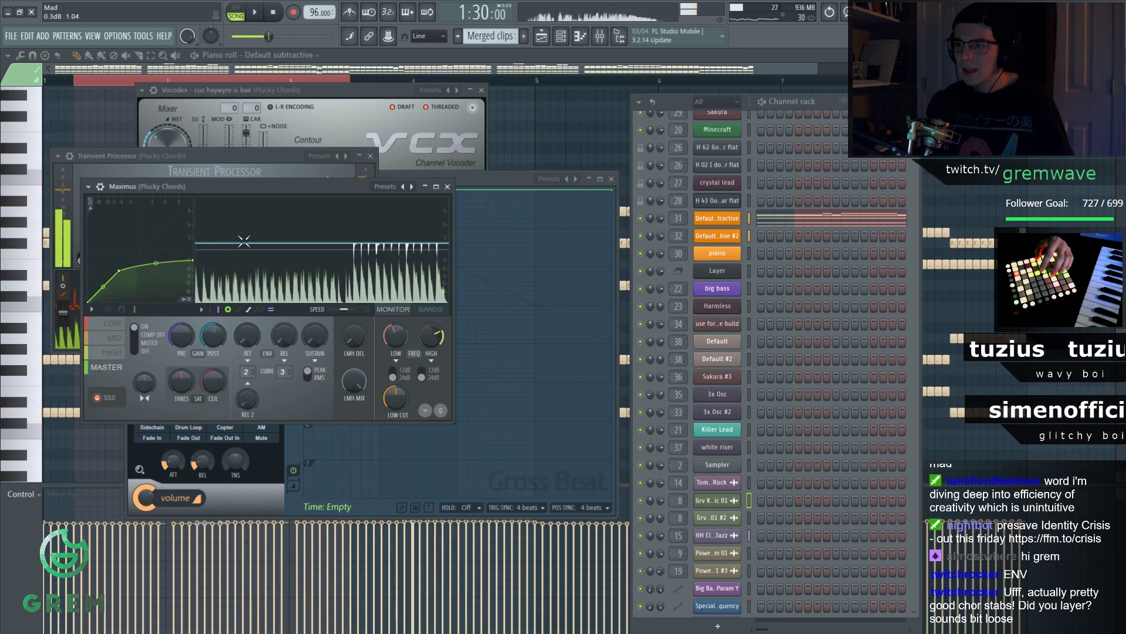
Shift the Maximus window aside and bring the Plucky Chords Transient Processor to the front for inspection
left_click_drag(284, 185, 341, 172)
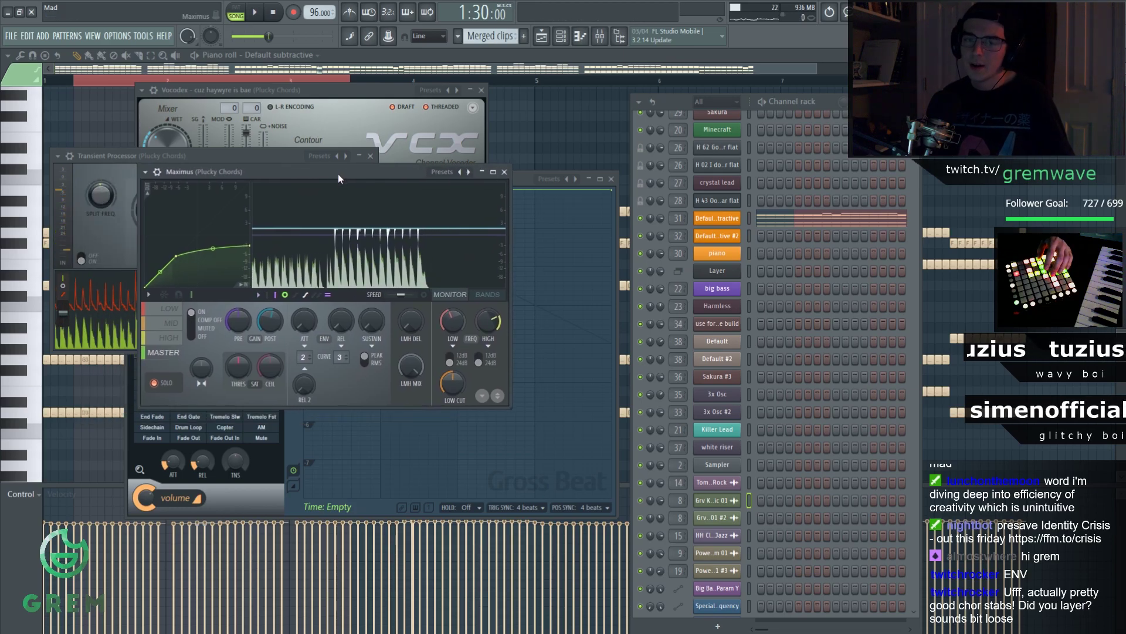
key("F9")
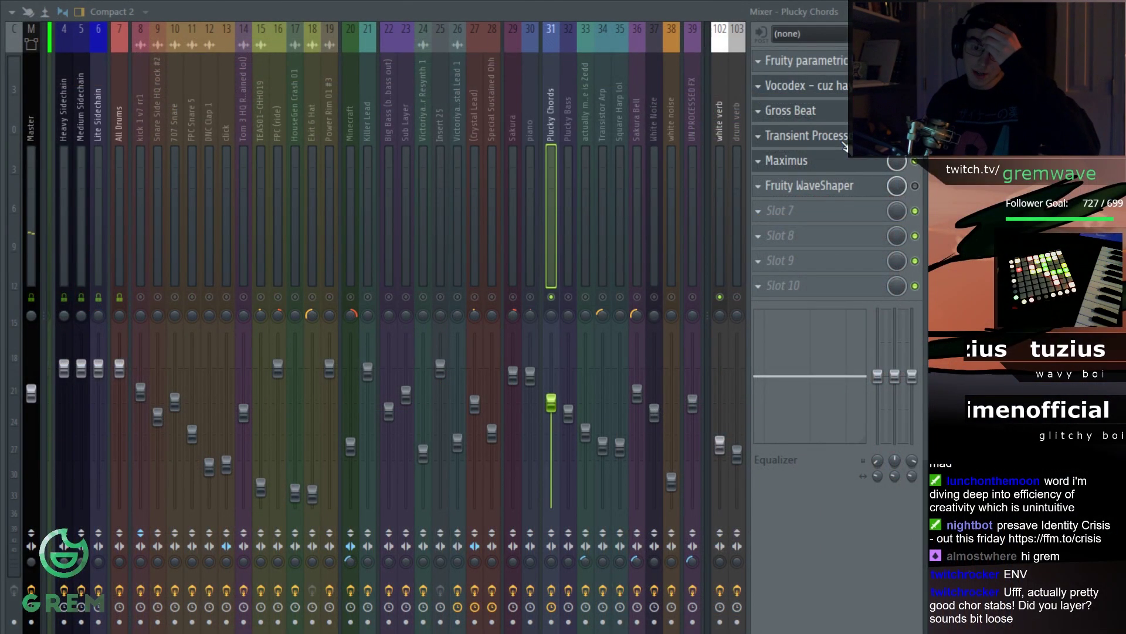
key("F9")
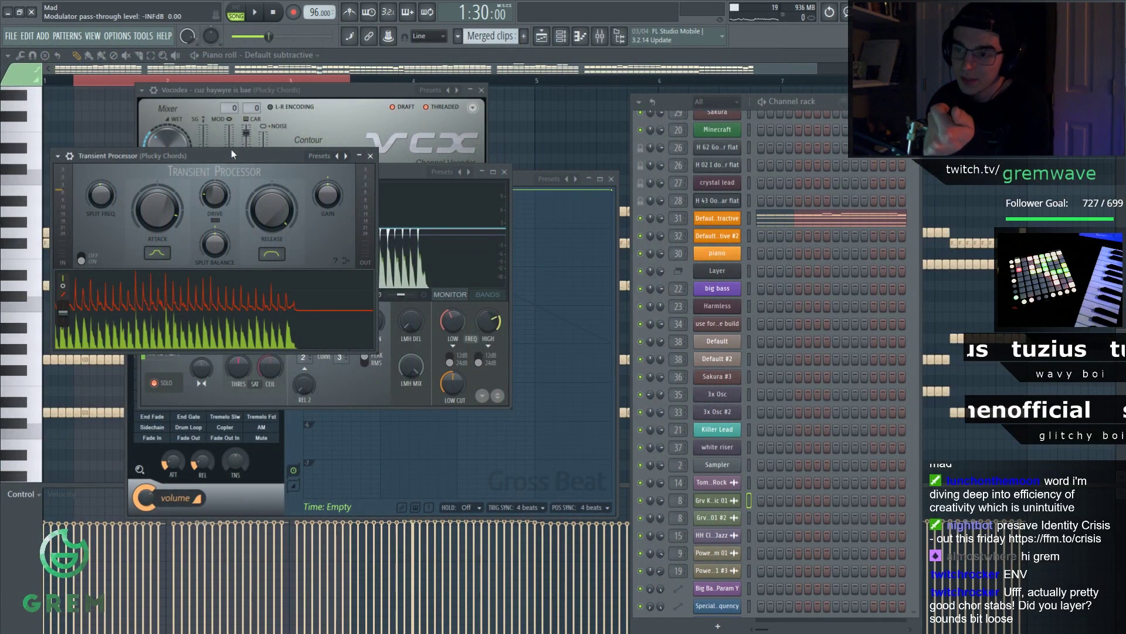
left_click_drag(237, 157, 312, 142)
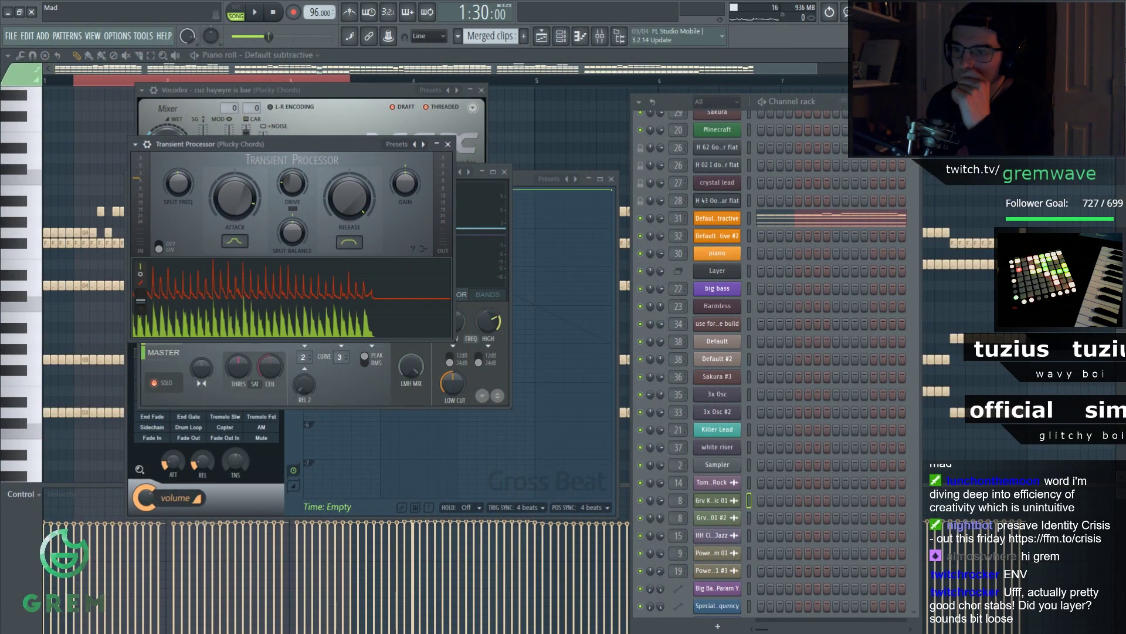
Bring Maximus back to the front, play the chords through it, and return to the Plucky Chords effect chain
key("F9")
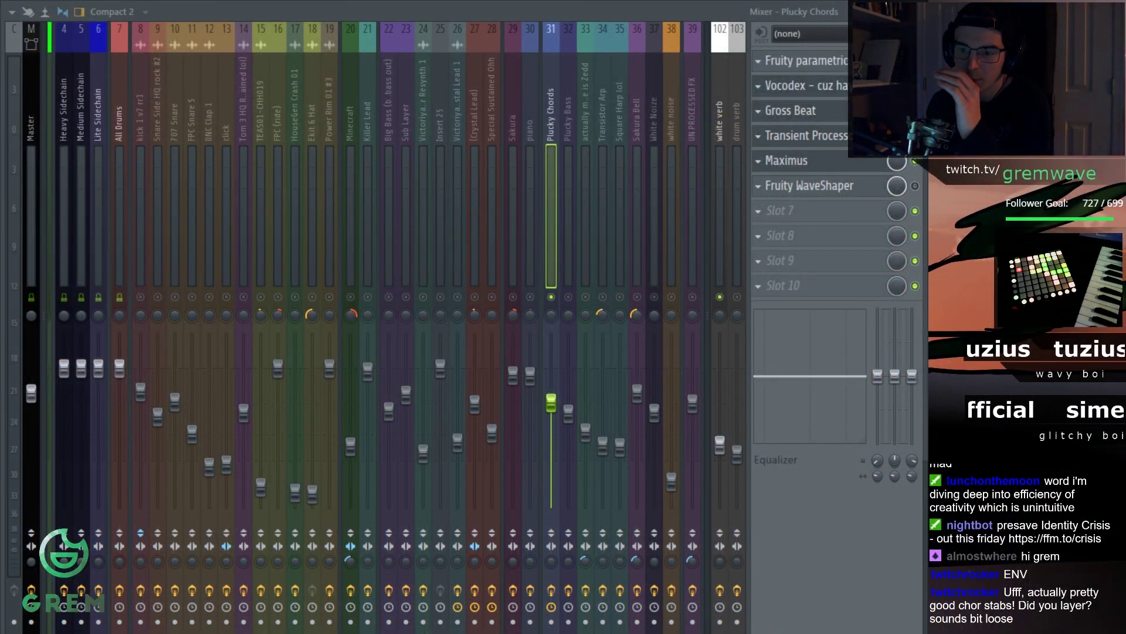
key("F9")
key("space")
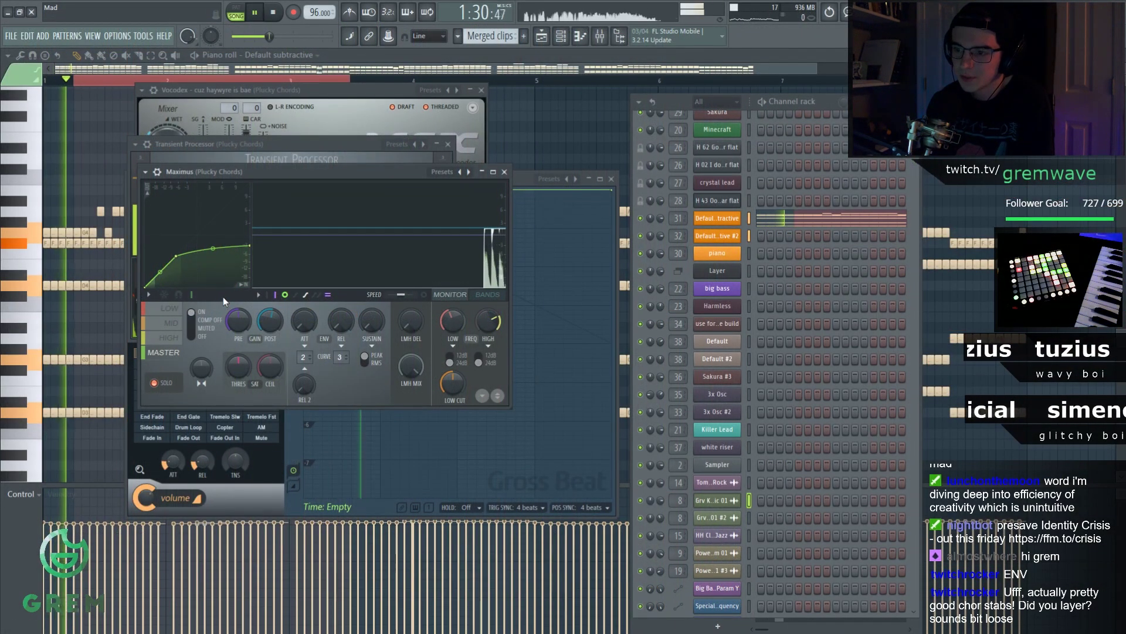
key("F9")
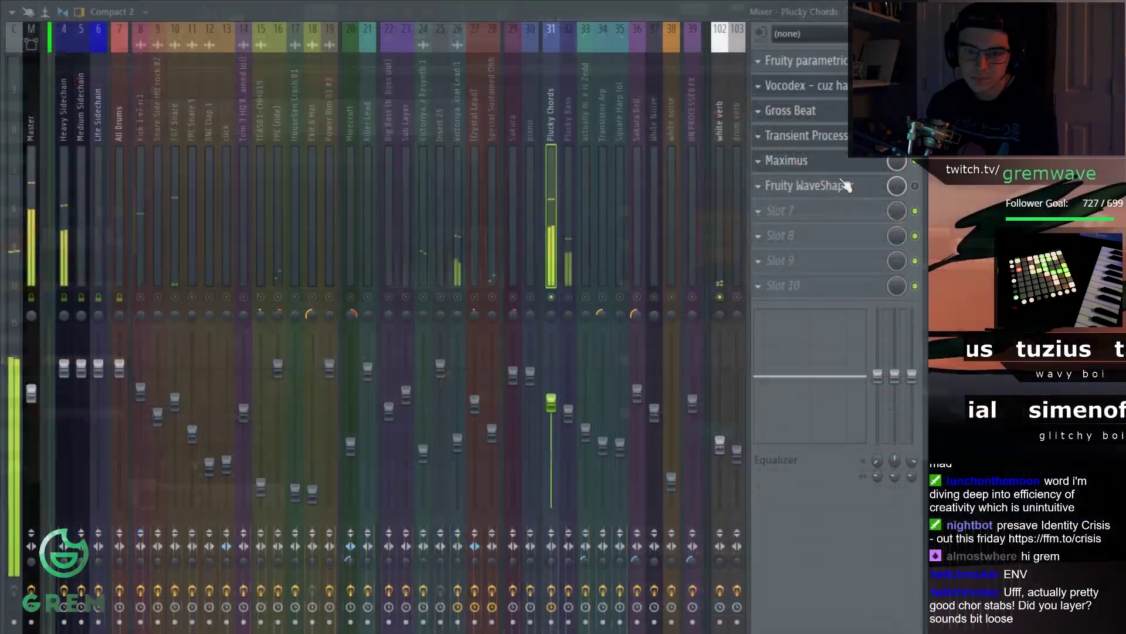
Inspect the Fruity WaveShaper curve on Plucky Chords and replay the chords through the enabled effect
key("F9")
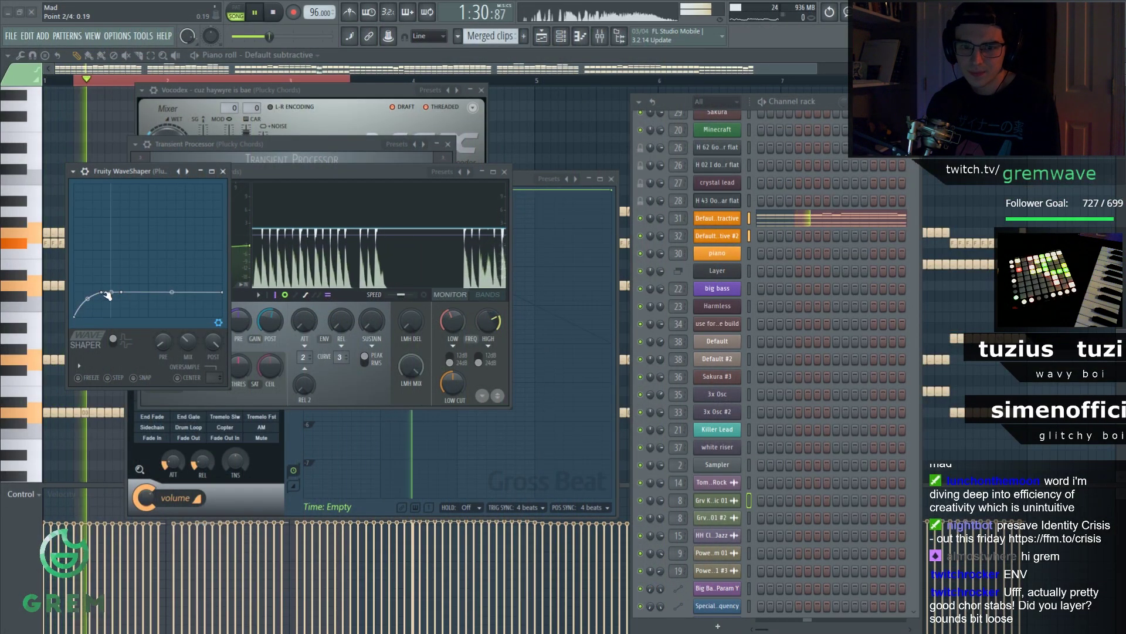
key("space")
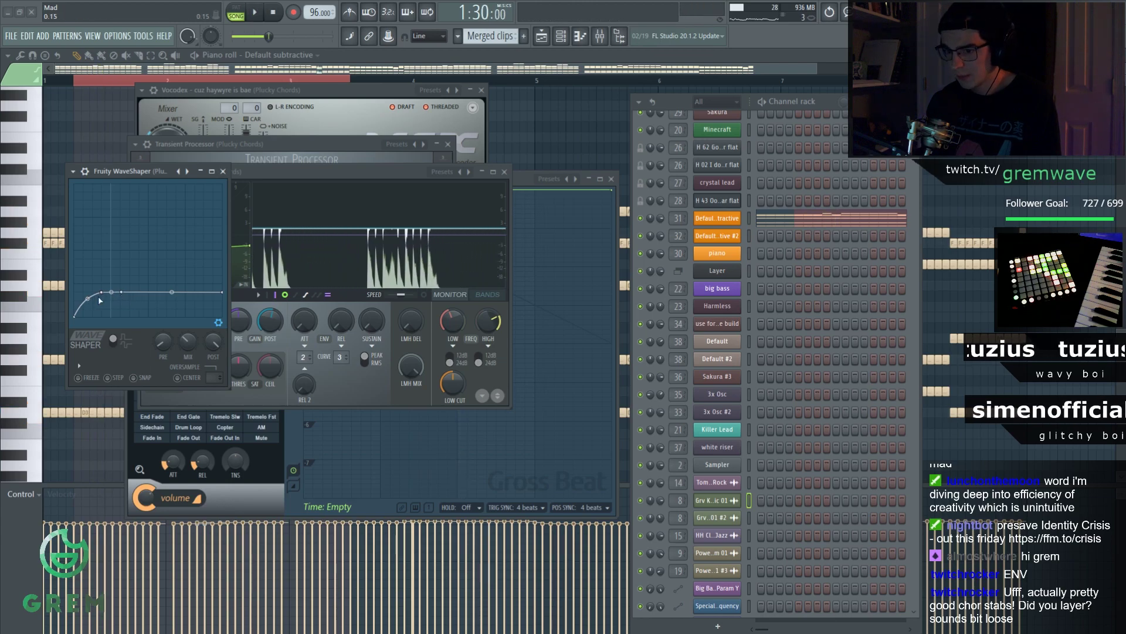
key("F9")
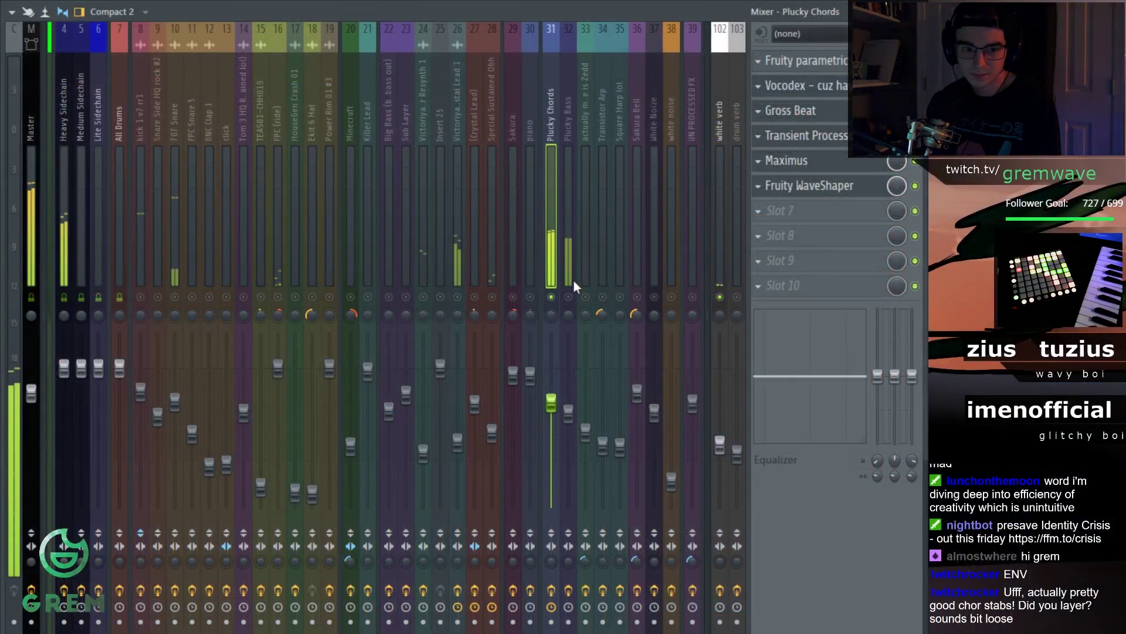
key("space")
Solo the Plucky Bass mixer track, close the mixer and shift the Channel rack aside
left_click(570, 299)
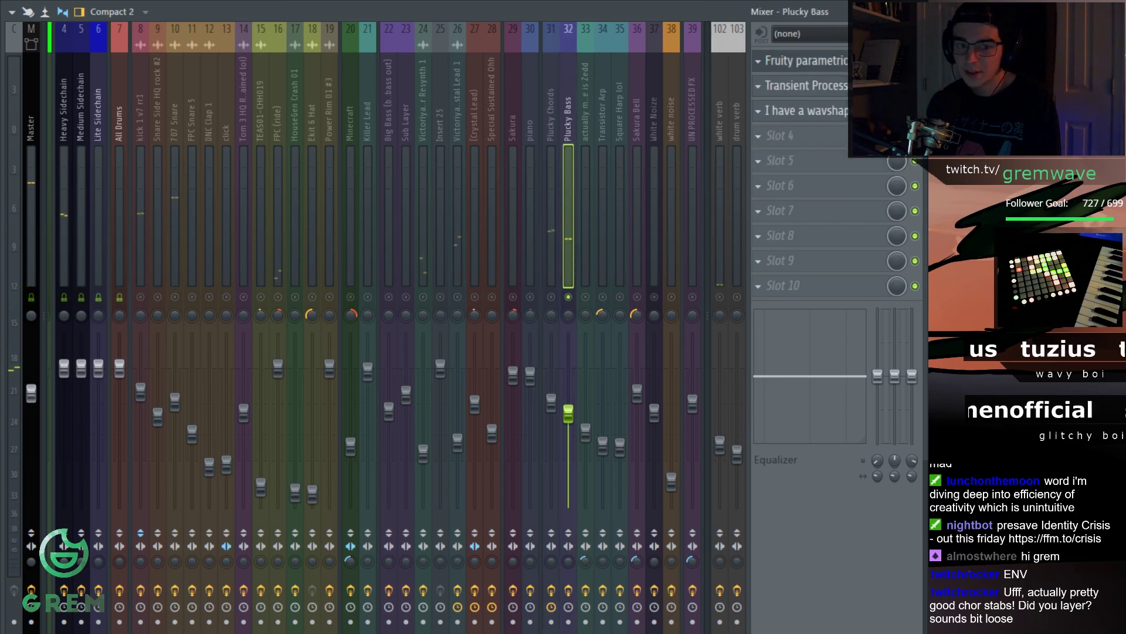
key("F9")
key("space")
key("space")
left_click_drag(803, 106, 636, 105)
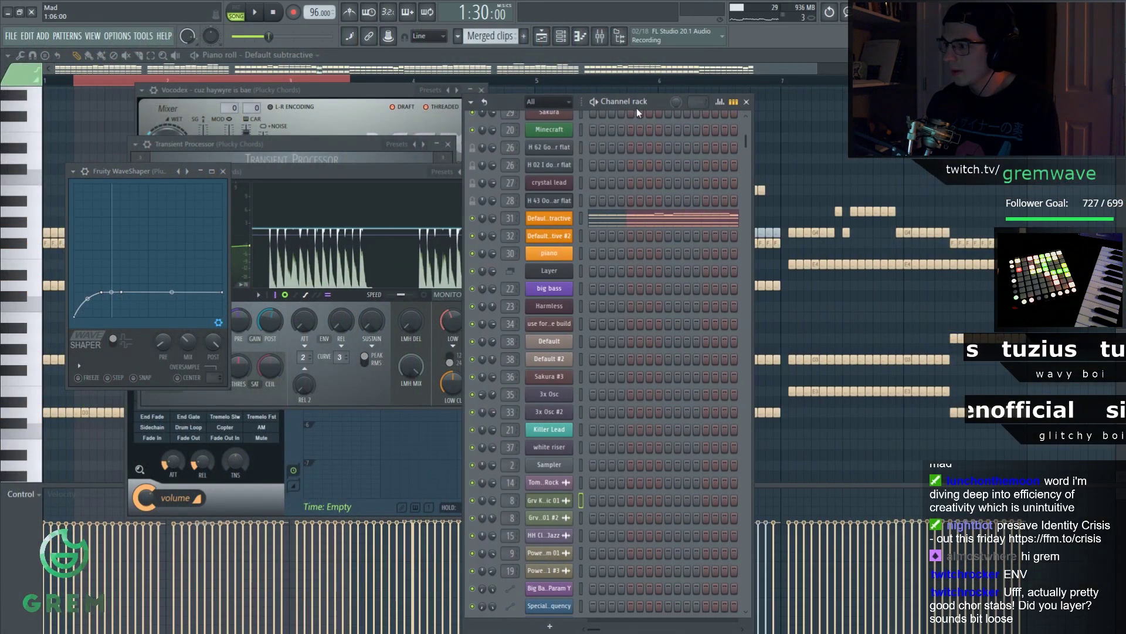
Open the Default subtractive #2 Sytrus synth for Plucky Bass, inspect its operators during playback, and close it
scroll(574, 246, "up", 3)
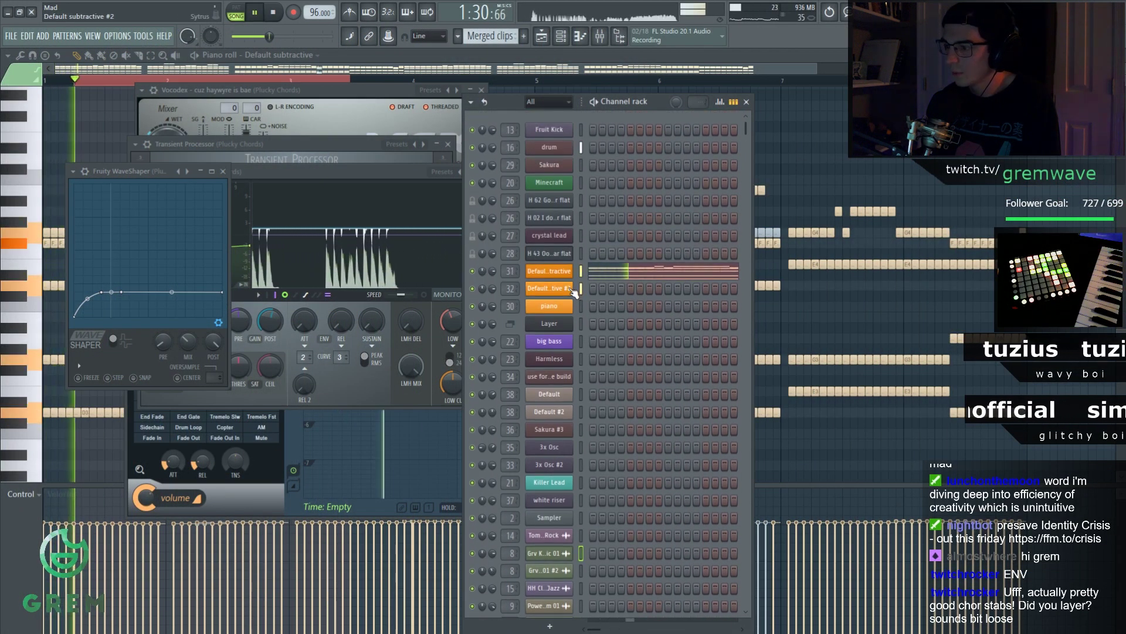
left_click(570, 288)
left_click(393, 196)
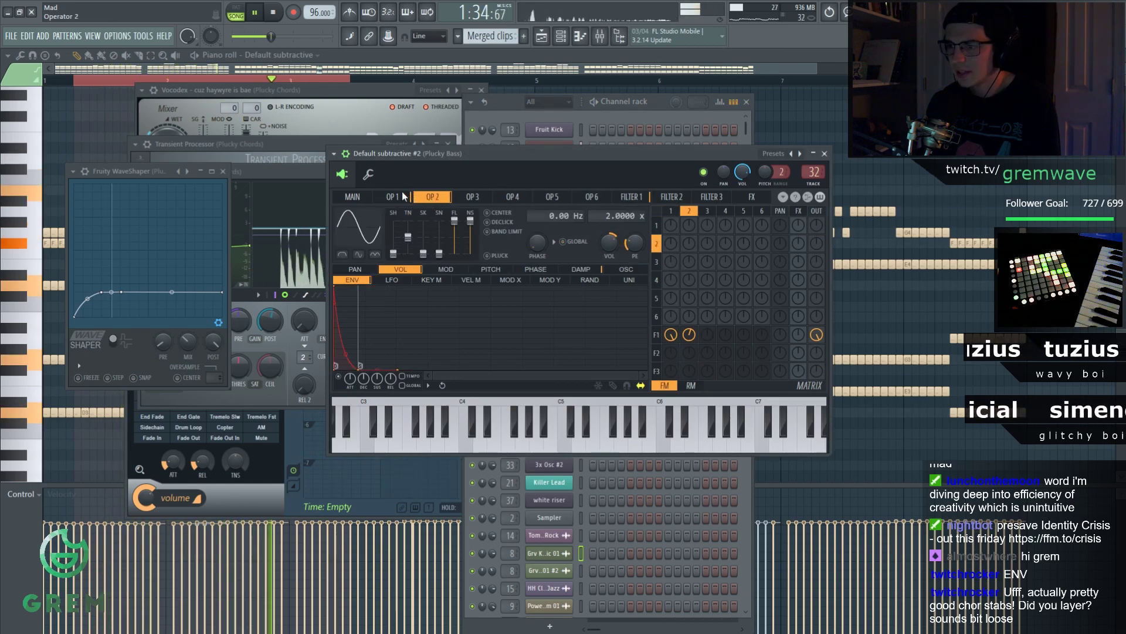
left_click(415, 197)
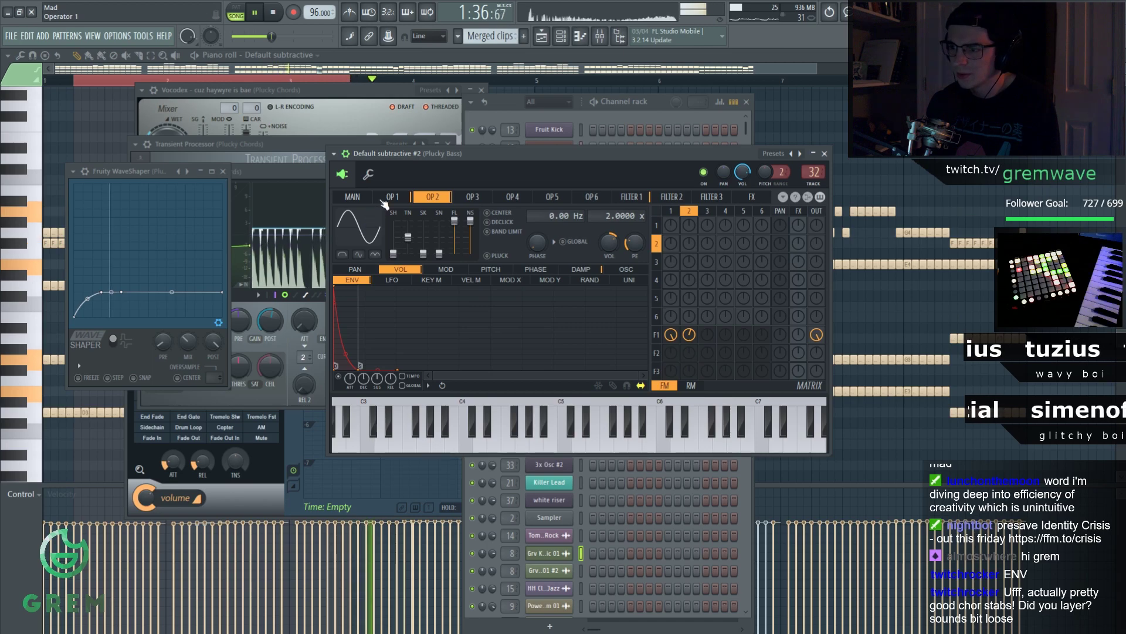
key("Escape")
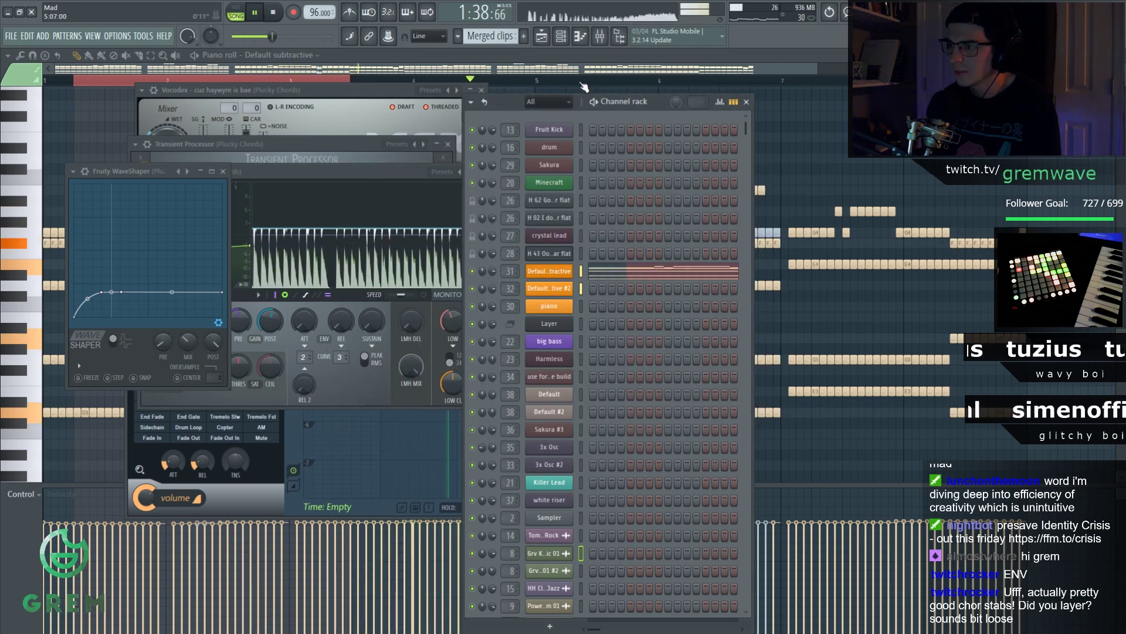
Solo Plucky Chords together with Plucky Bass, select the Crystal Lead 1 mixer track, and play the section
key("F7")
scroll(564, 129, "down", 3)
key("F9")
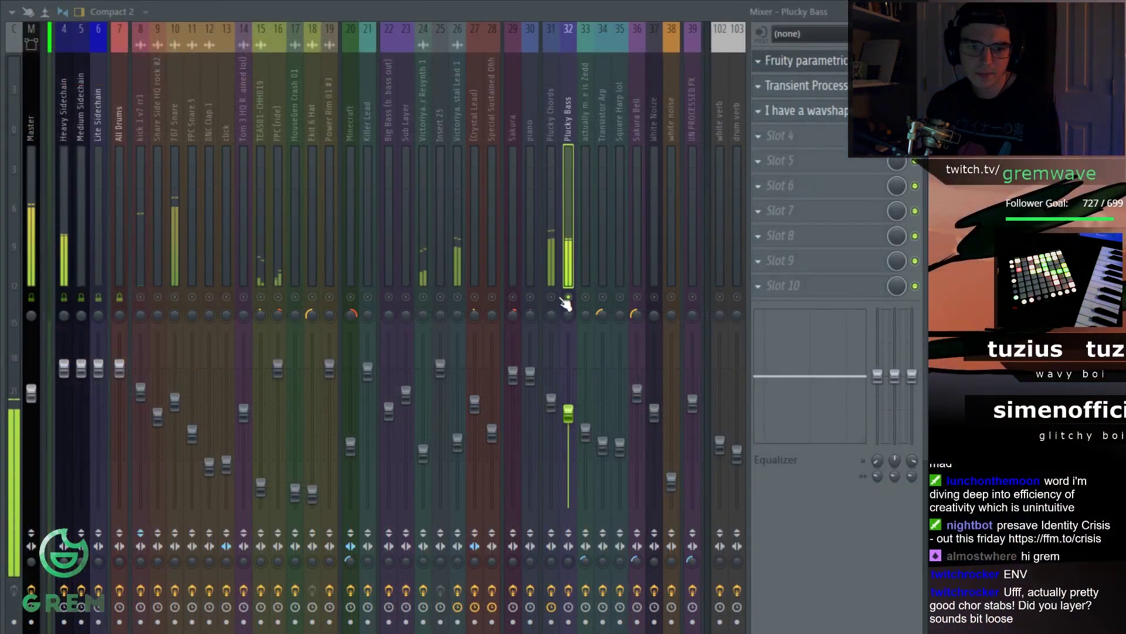
left_click(551, 298)
left_click(460, 247)
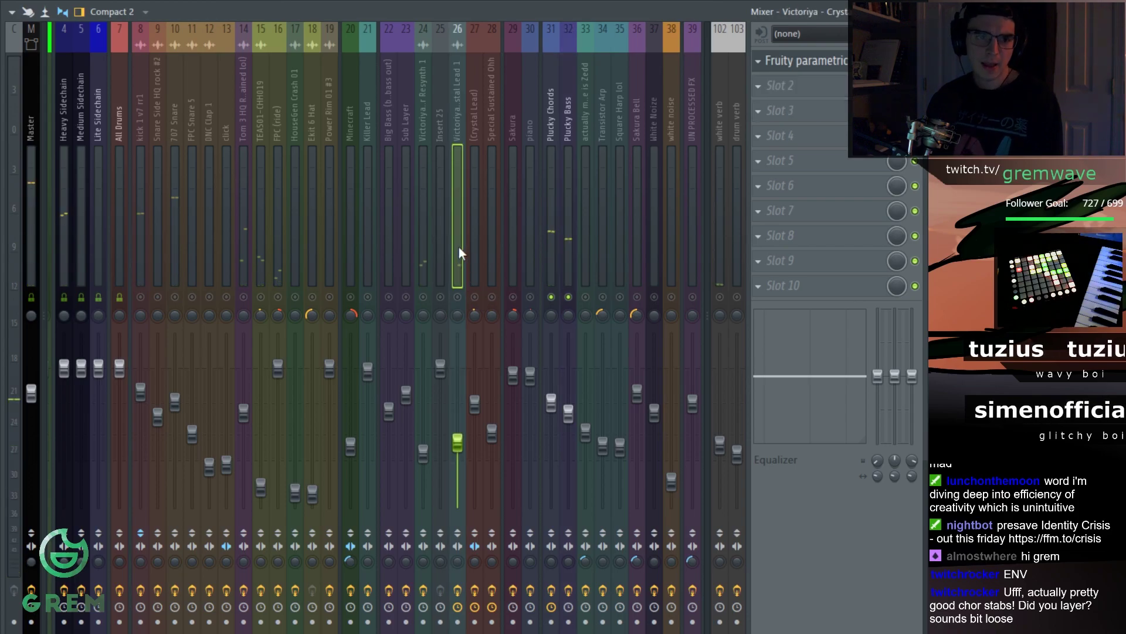
key("space")
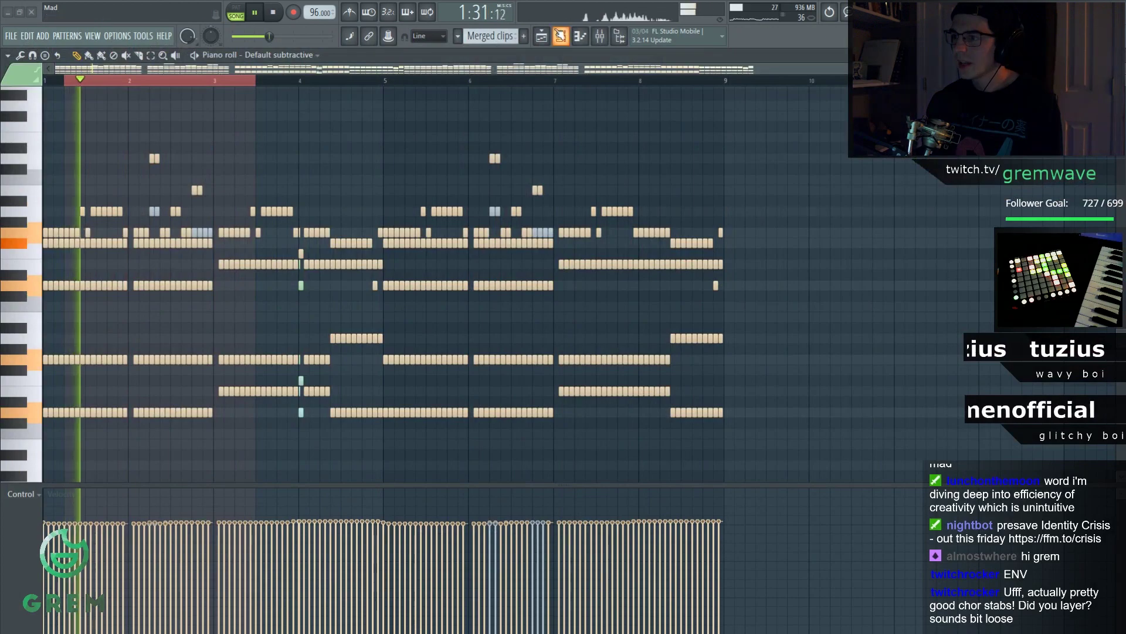
Switch to the playlist and audition the song from about bar 9
key("F5")
key("space")
left_click(299, 96)
key("space")
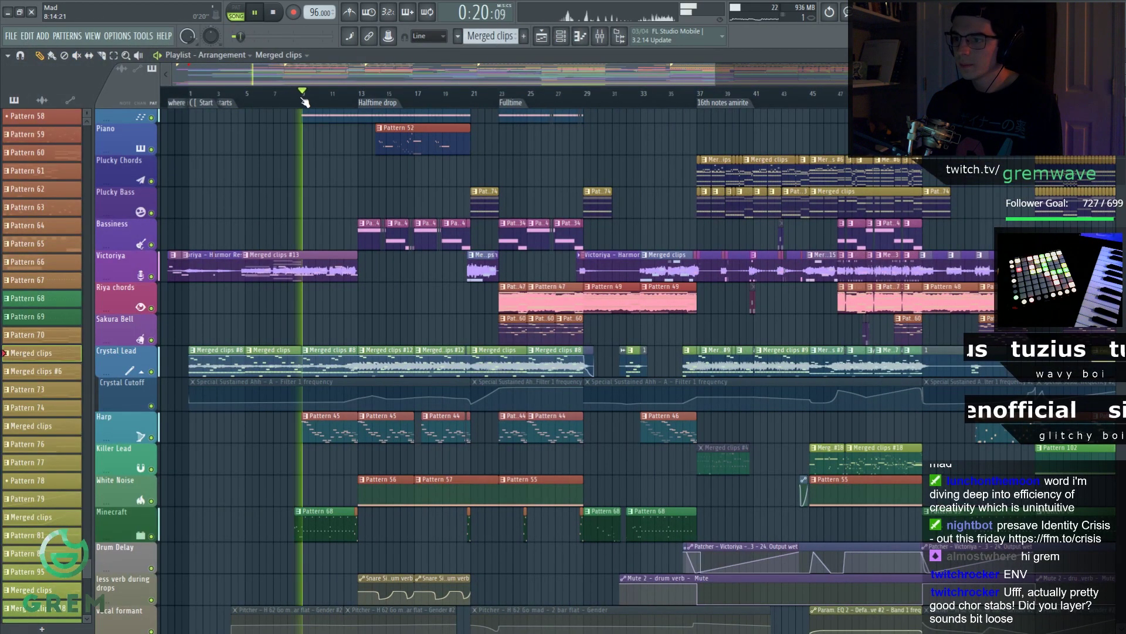
scroll(371, 103, "up", 3)
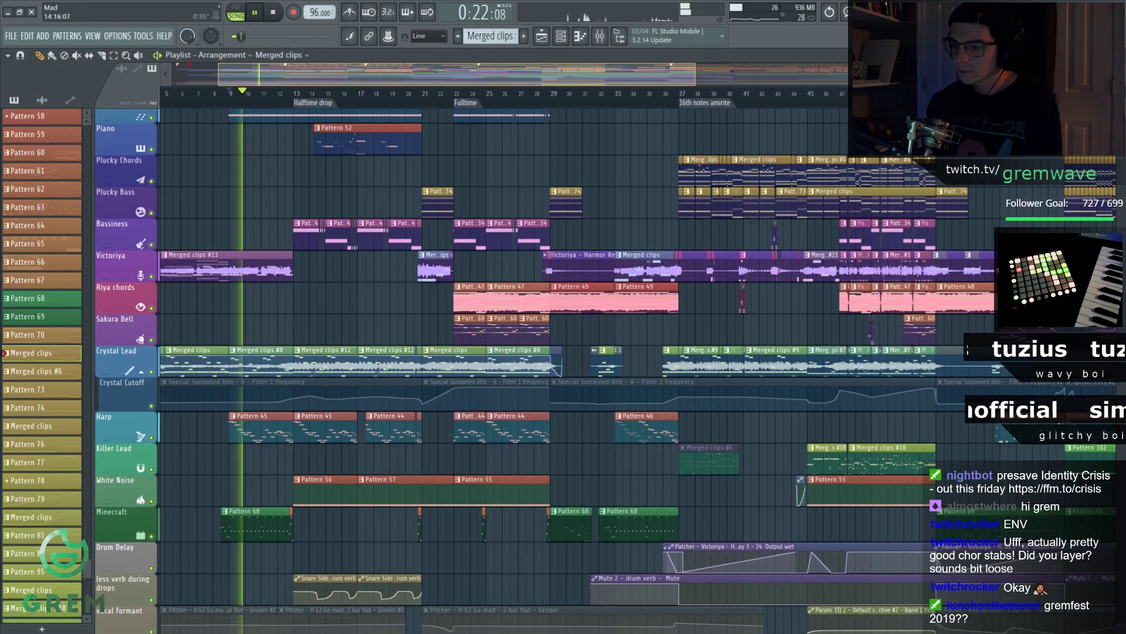
key("space")
left_click_drag(370, 77, 365, 76)
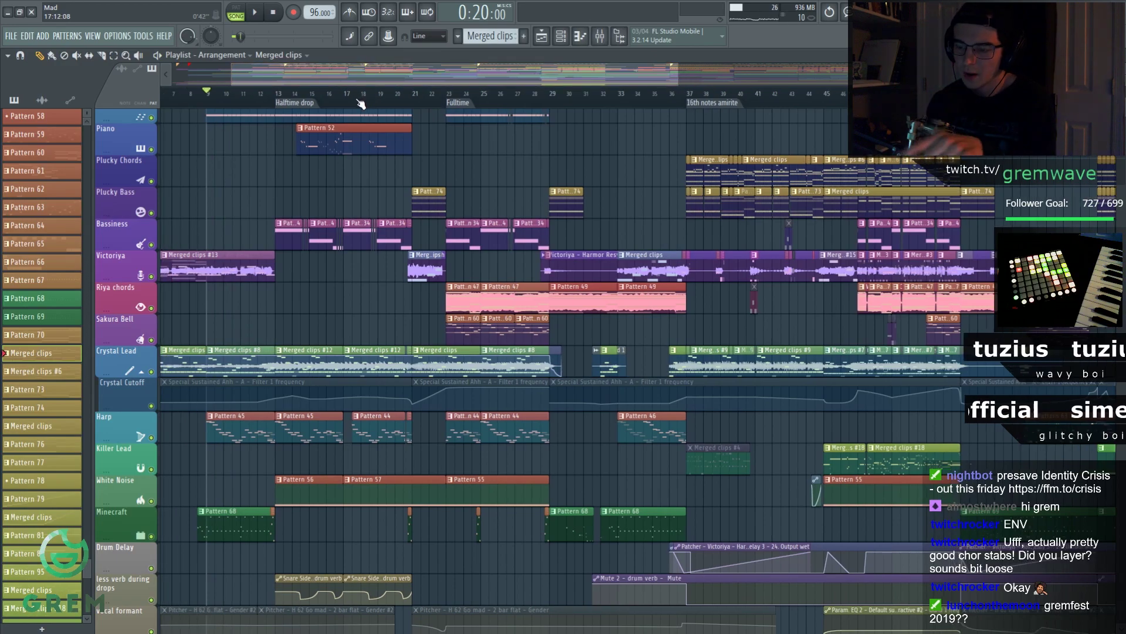
key("space")
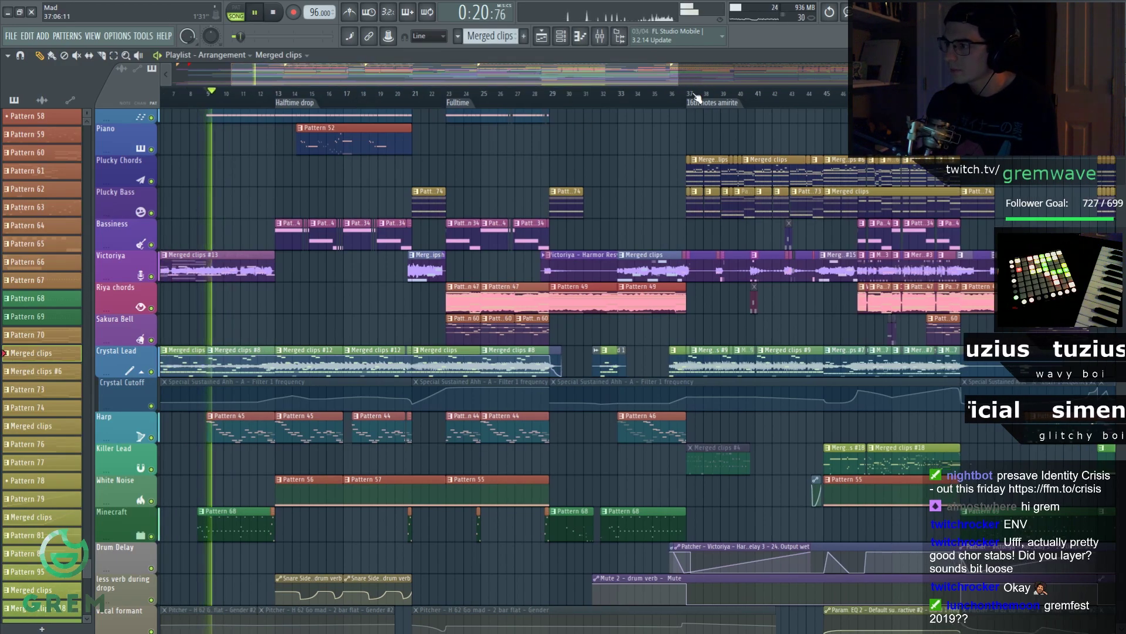
Play the song from the "16th notes amirite" marker at bar 37 and solo the Crystal Lead 1 mixer track
left_click(691, 96)
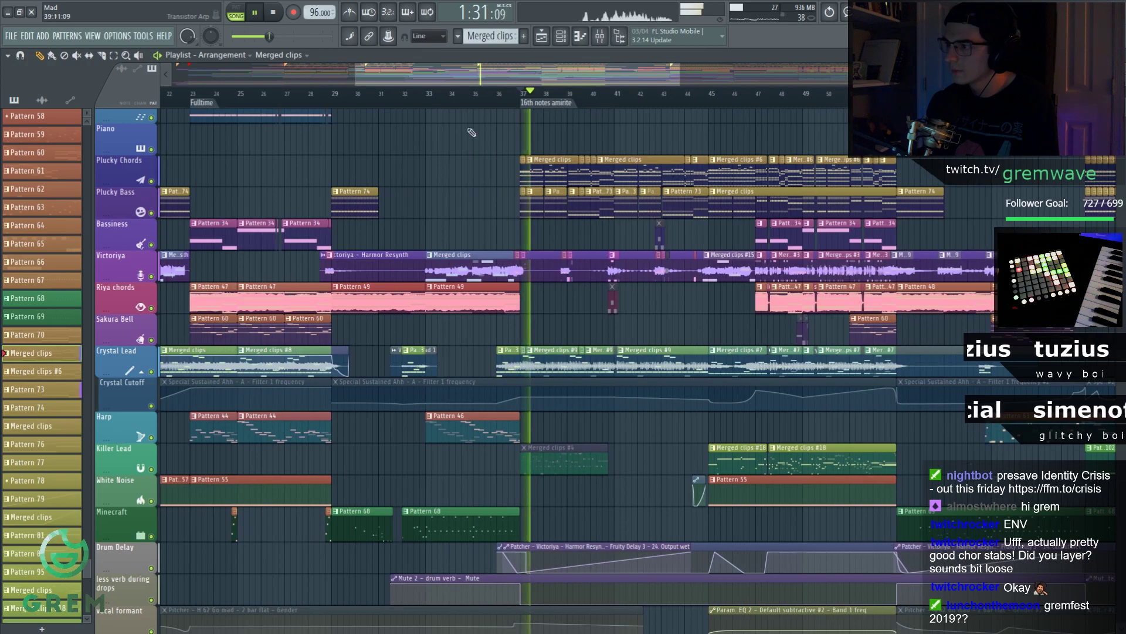
key("F9")
key("F9")
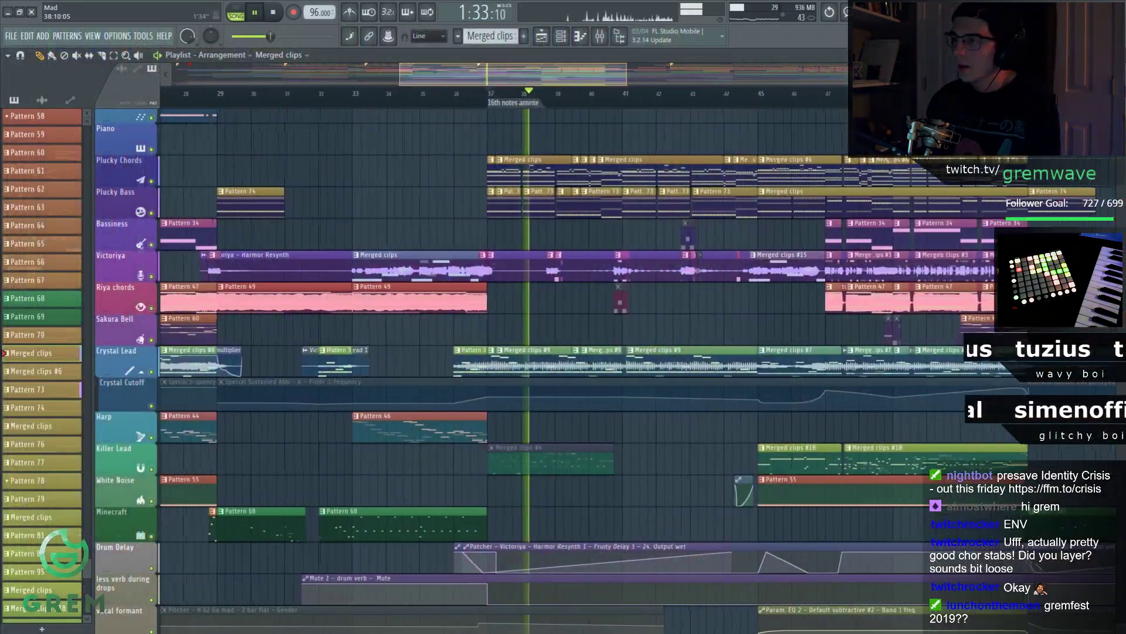
key("space")
scroll(639, 160, "up", 2)
left_click_drag(479, 75, 478, 167)
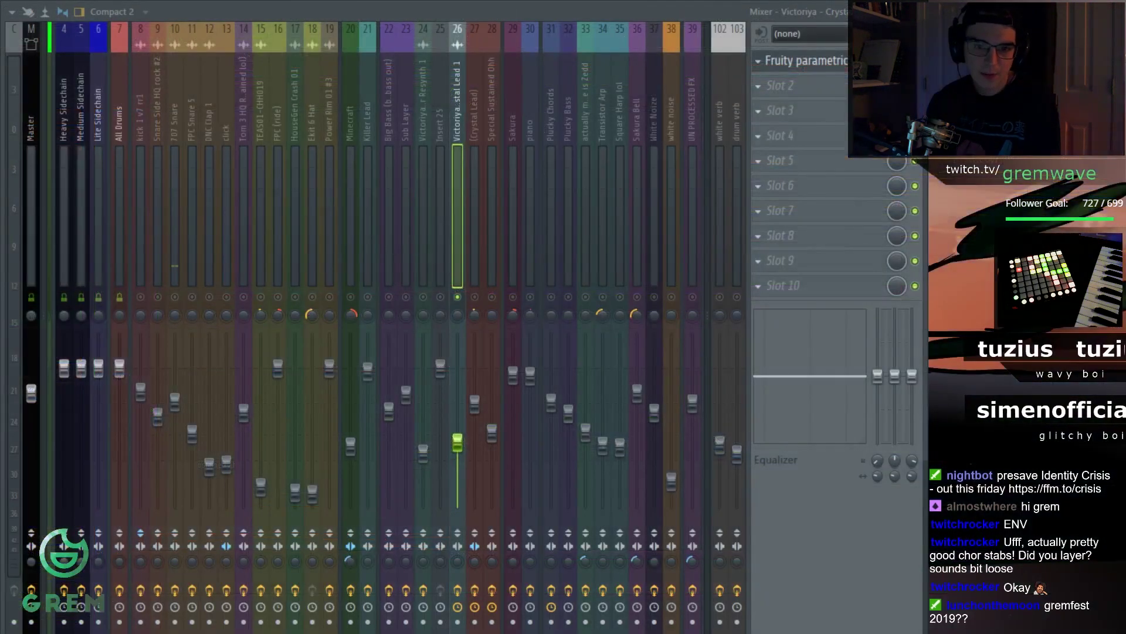
Compare the Plucky Chords and Plucky Bass clips with the Crystal Lead waveform near the "16th notes amirite" marker
key("F9")
key("space")
scroll(611, 137, "up", 4)
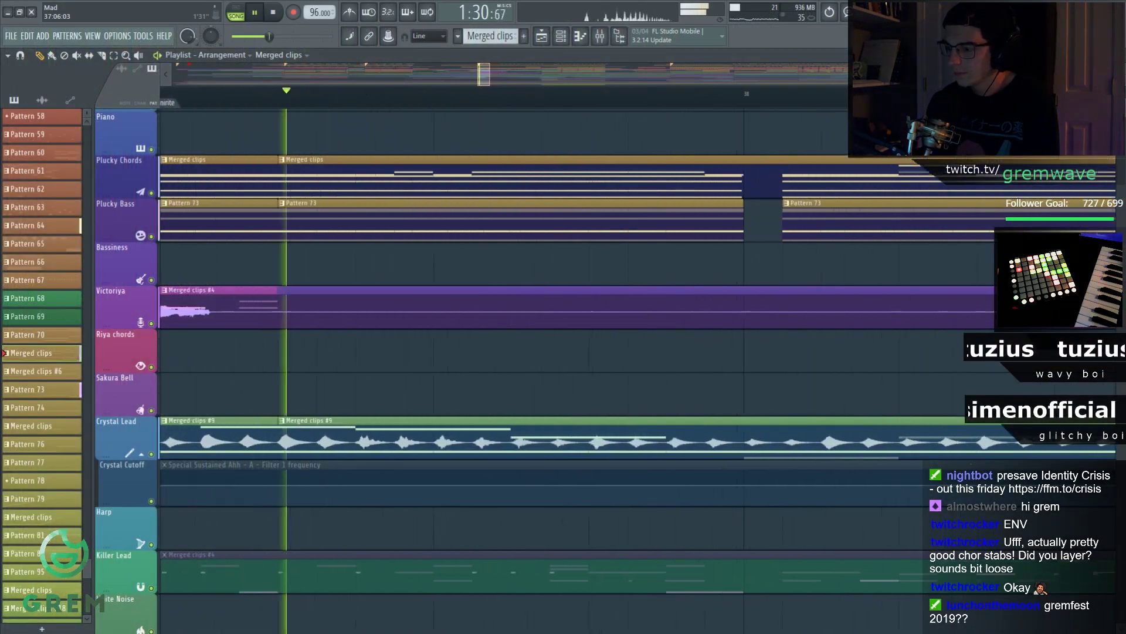
key("space")
scroll(612, 140, "up", 3)
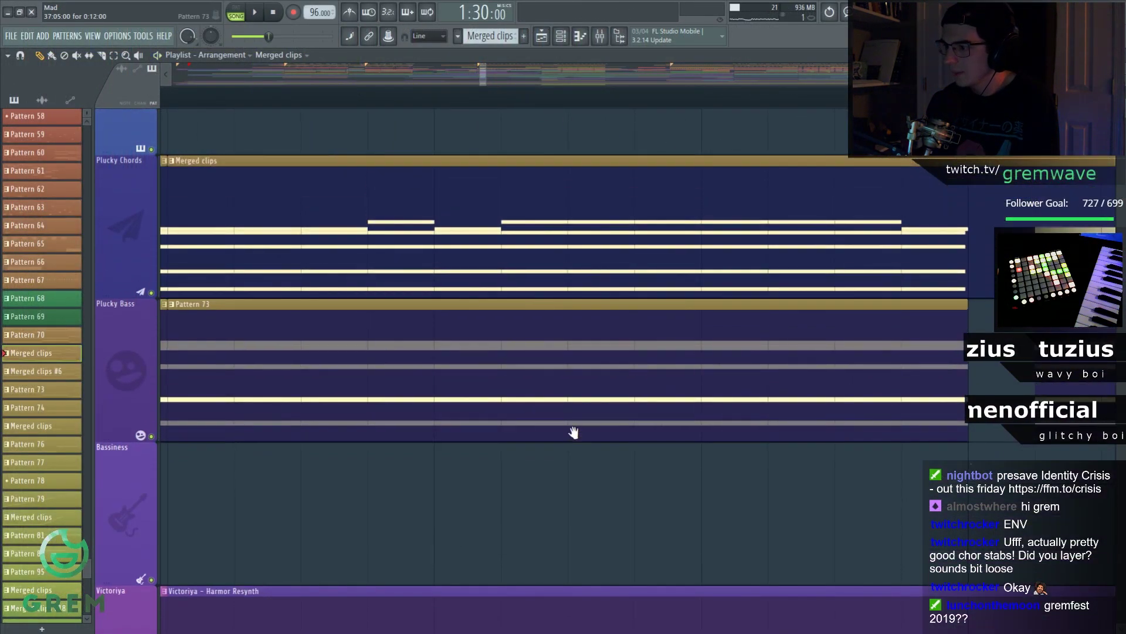
left_click_drag(570, 435, 567, 288)
scroll(567, 288, "down", 4)
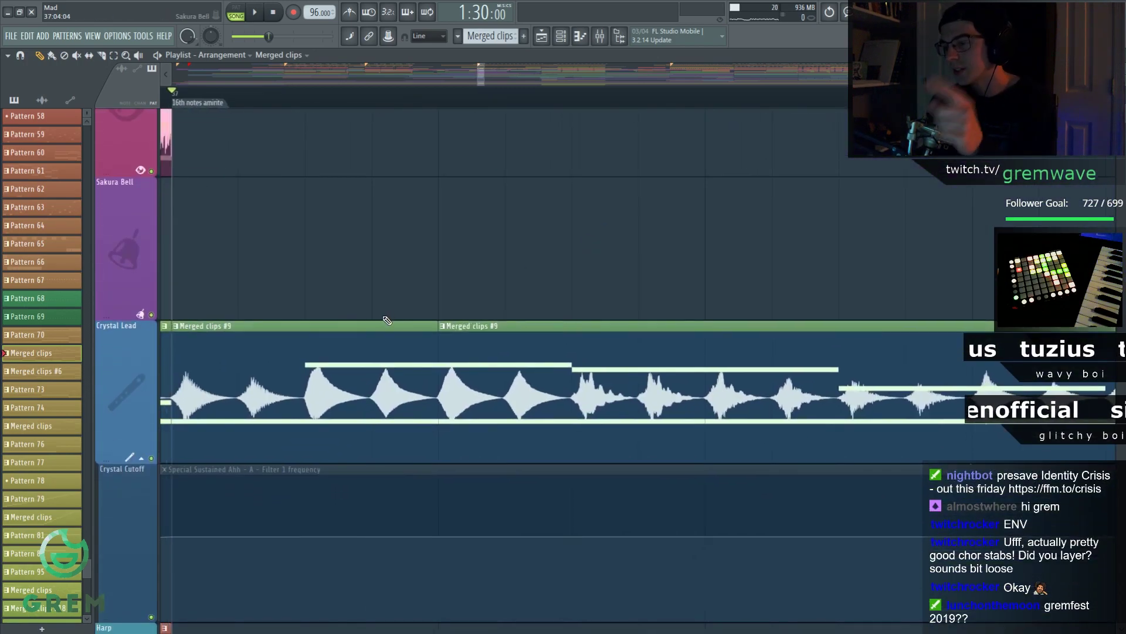
Examine the Crystal Lead volume swells around bar 37 up close and play them back
scroll(521, 177, "up", 3)
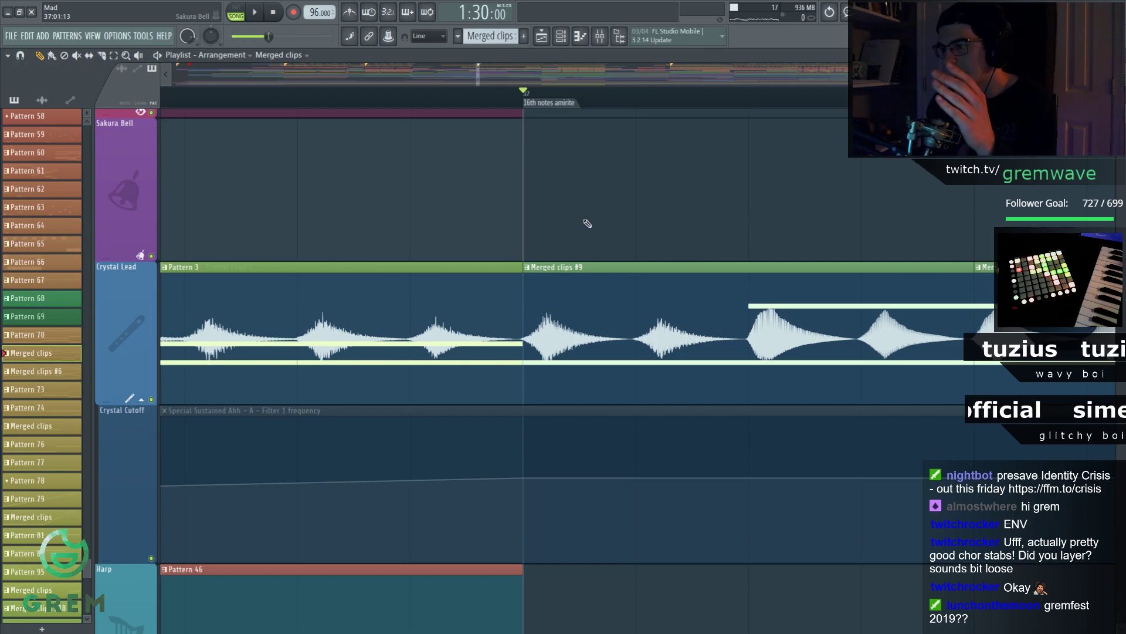
scroll(587, 234, "up", 1)
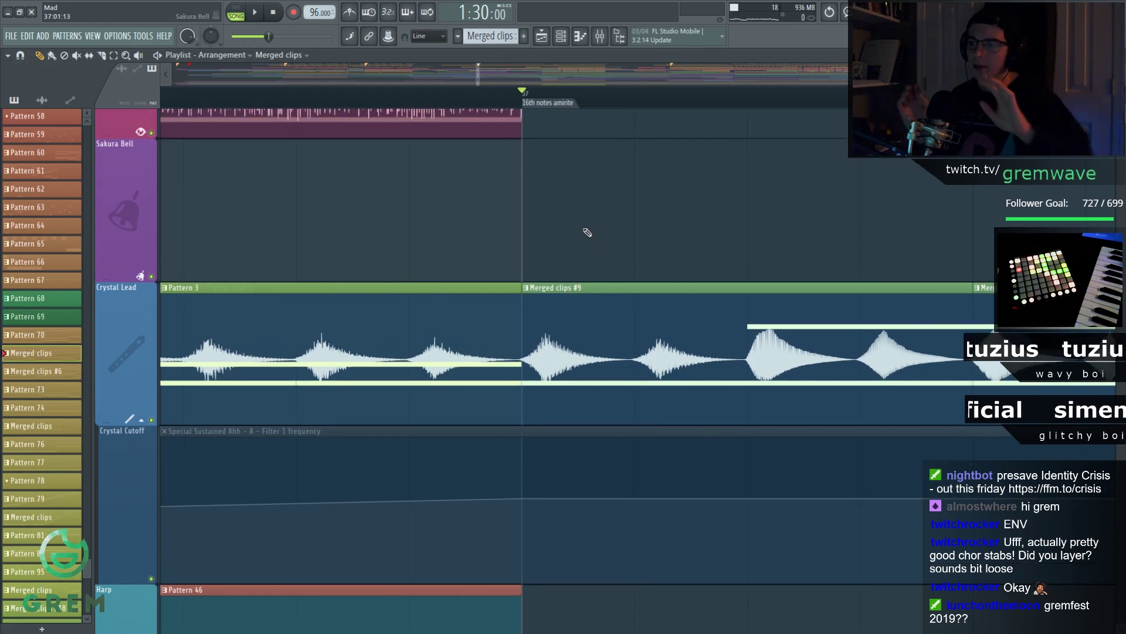
key("space")
key("space")
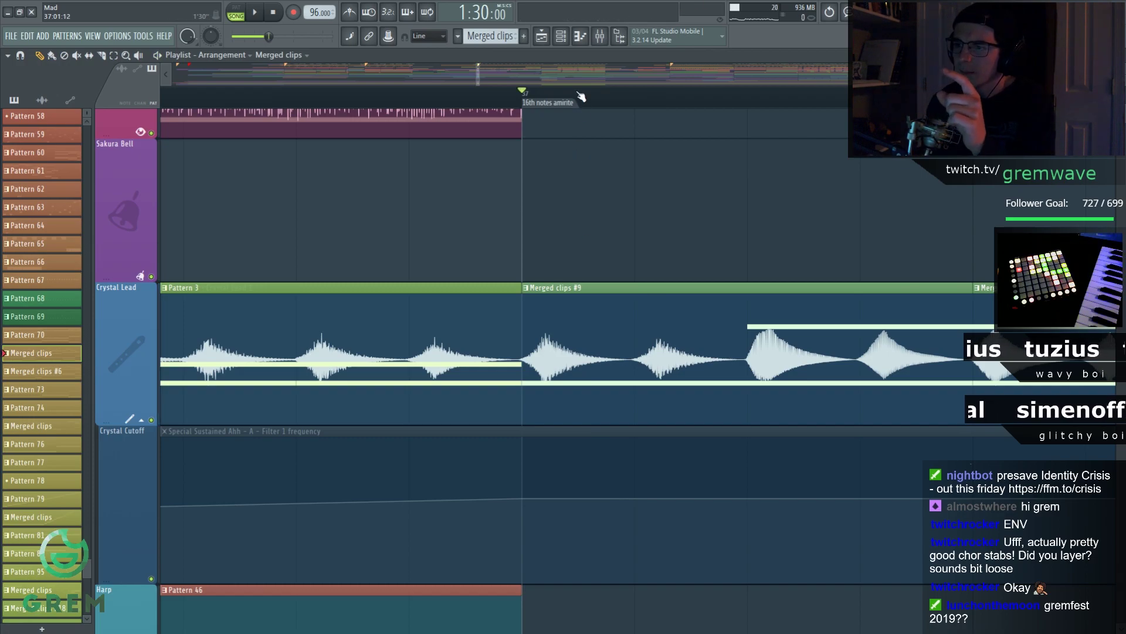
scroll(581, 97, "down", 2)
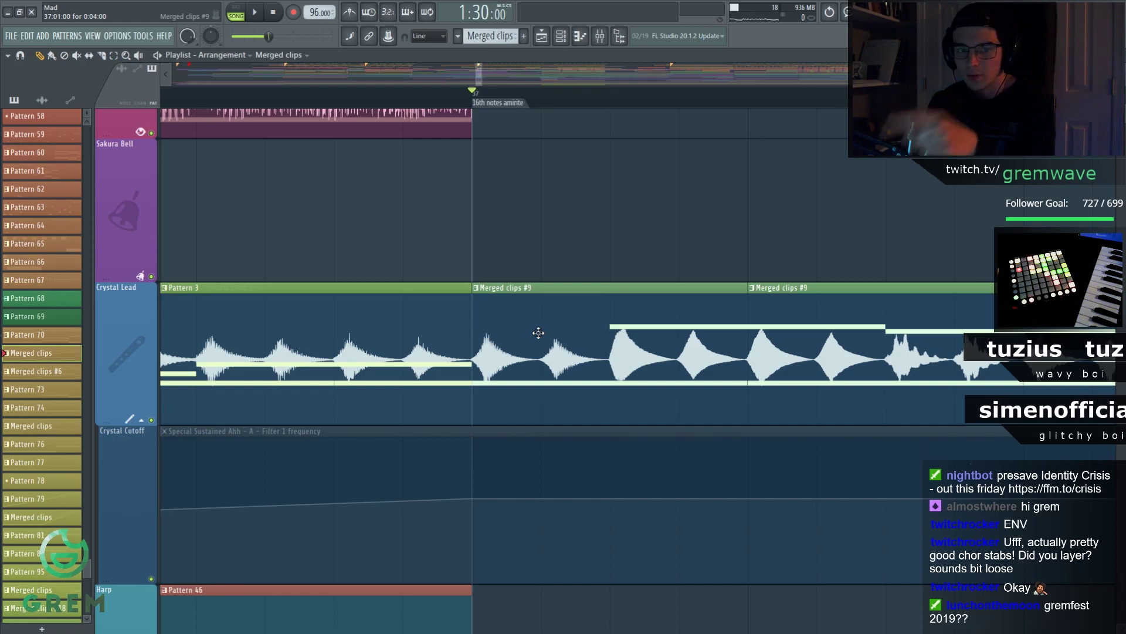
key("space")
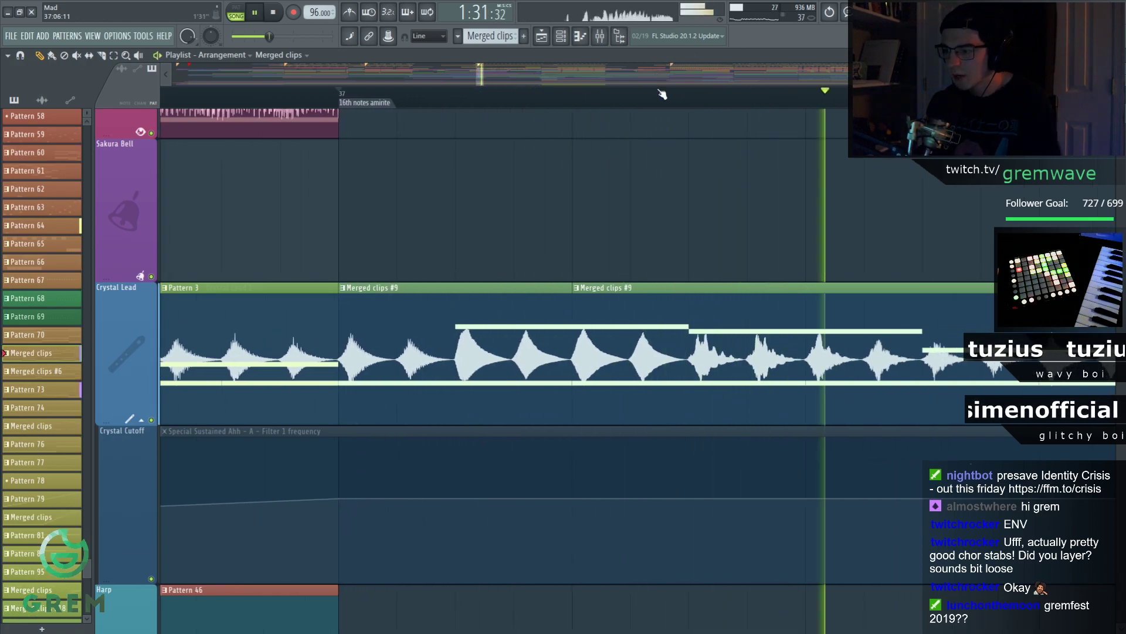
Solo Plucky Bass and Plucky Chords alongside Crystal Lead 1 and review the arrangement during playback
key("F9")
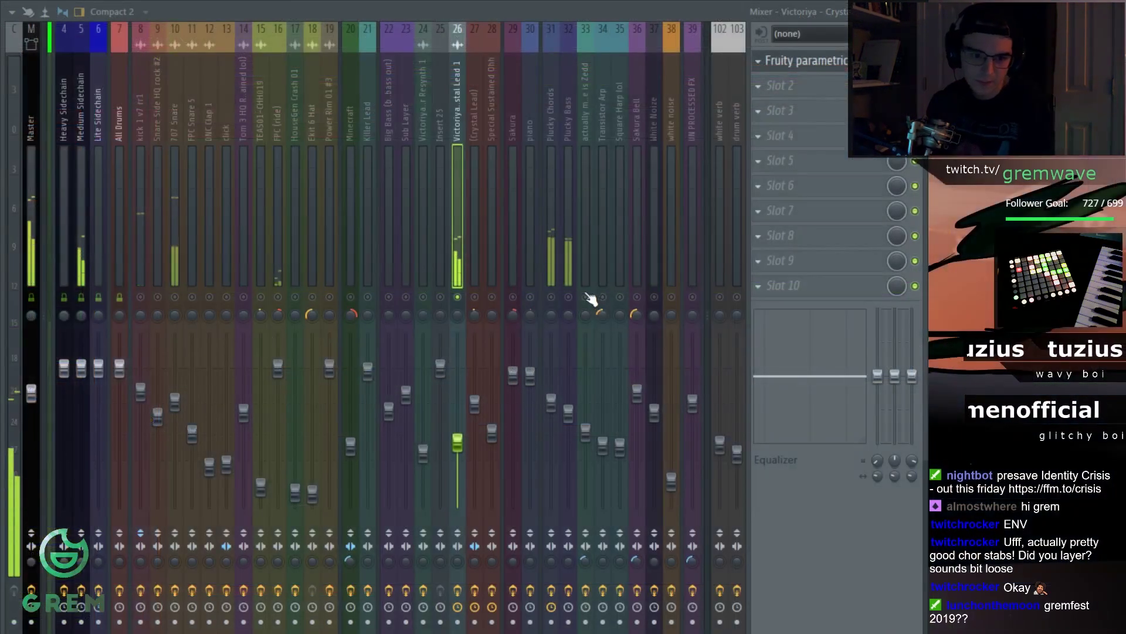
left_click(568, 297)
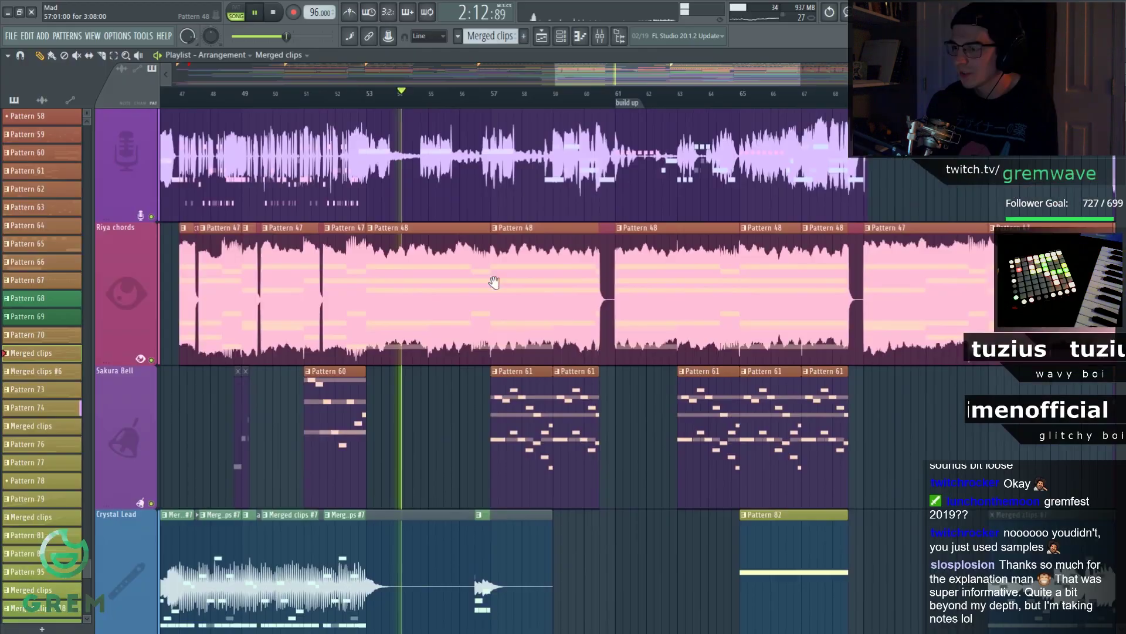
left_click_drag(493, 283, 599, 454)
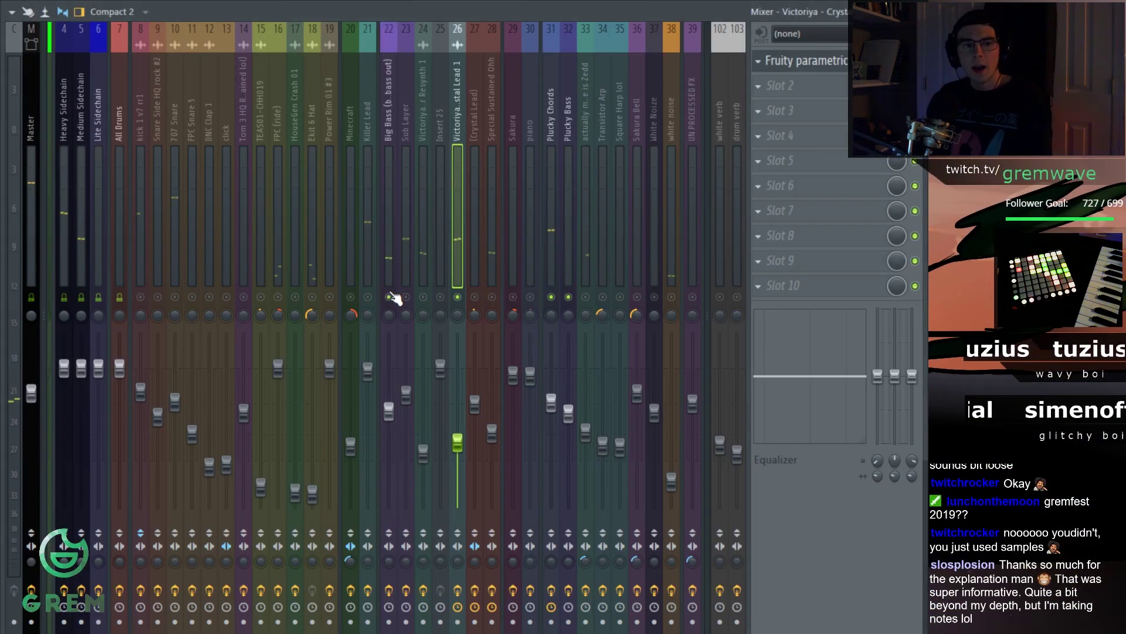
Select and solo the Big Bass mixer track, play the song from about bar 47, and show its effect chain
left_click(389, 277)
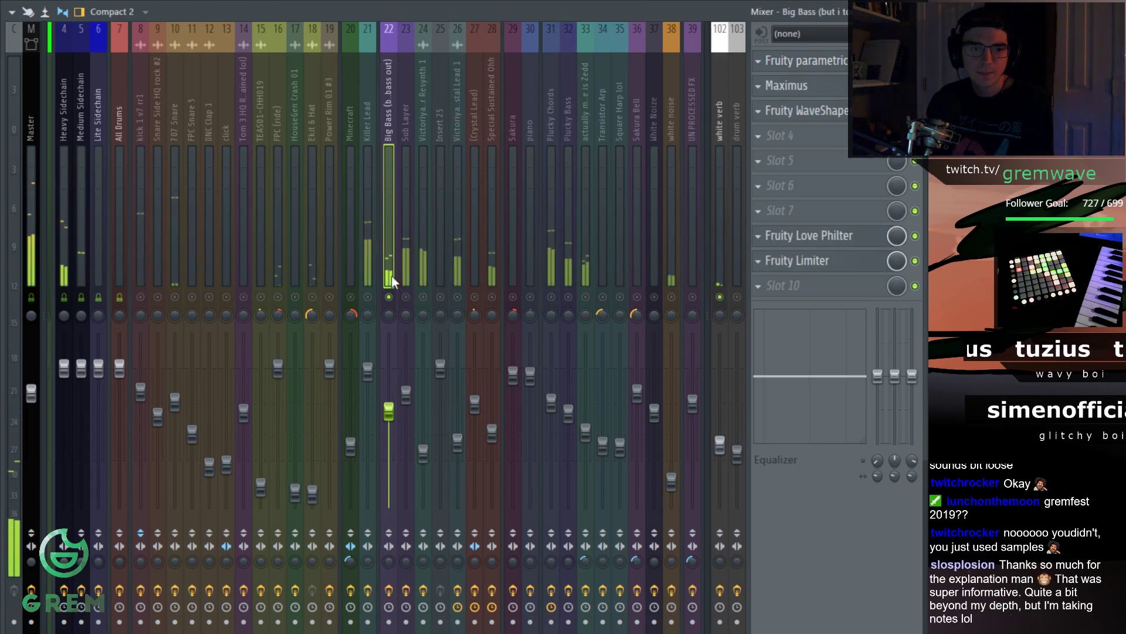
key("F9")
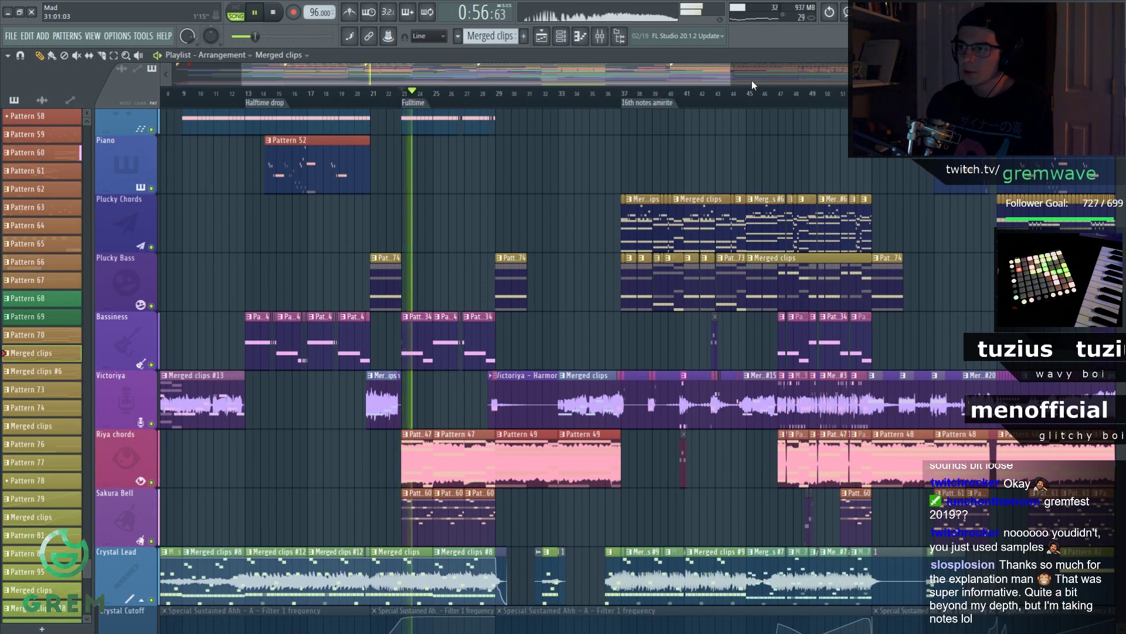
left_click_drag(754, 104, 785, 104)
key("F9")
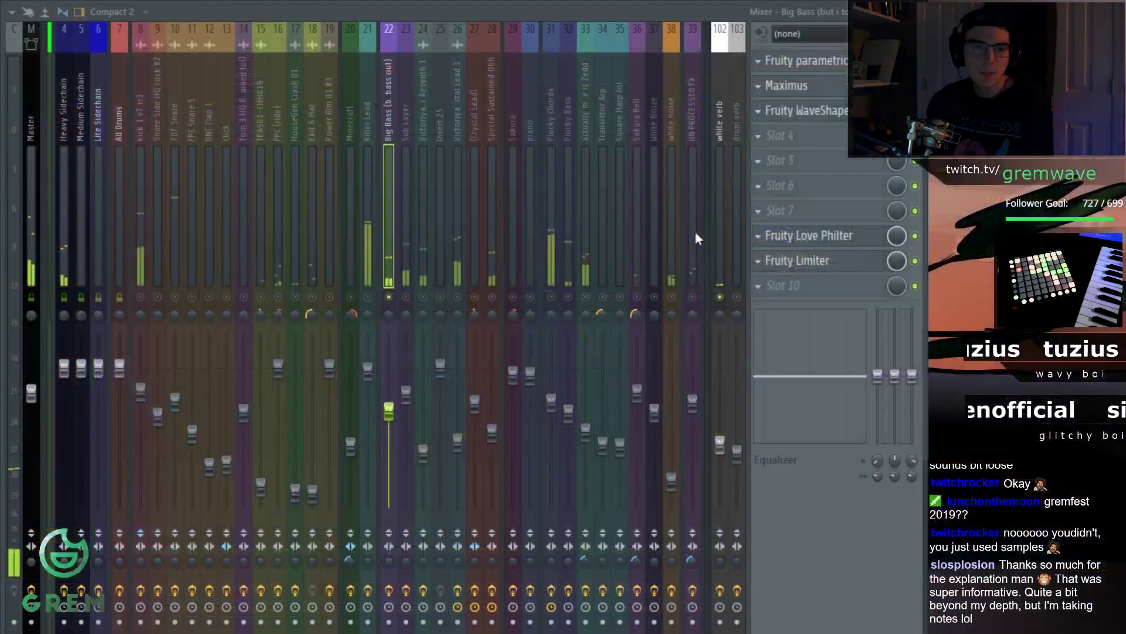
Open Fruity Love Philter on the Big Bass track and move its window slightly aside in the playlist view
left_click(838, 234)
key("F9")
left_click_drag(184, 180, 212, 166)
Play the 16th notes section from about bar 39 and return to the mixer
key("space")
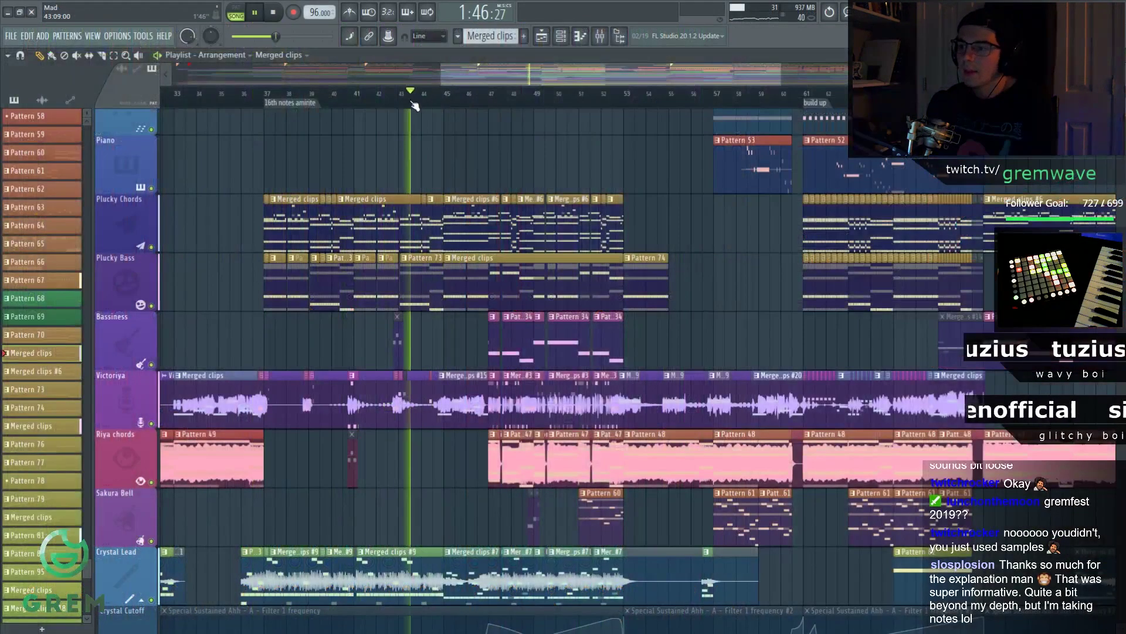
left_click_drag(412, 102, 309, 107)
key("F9")
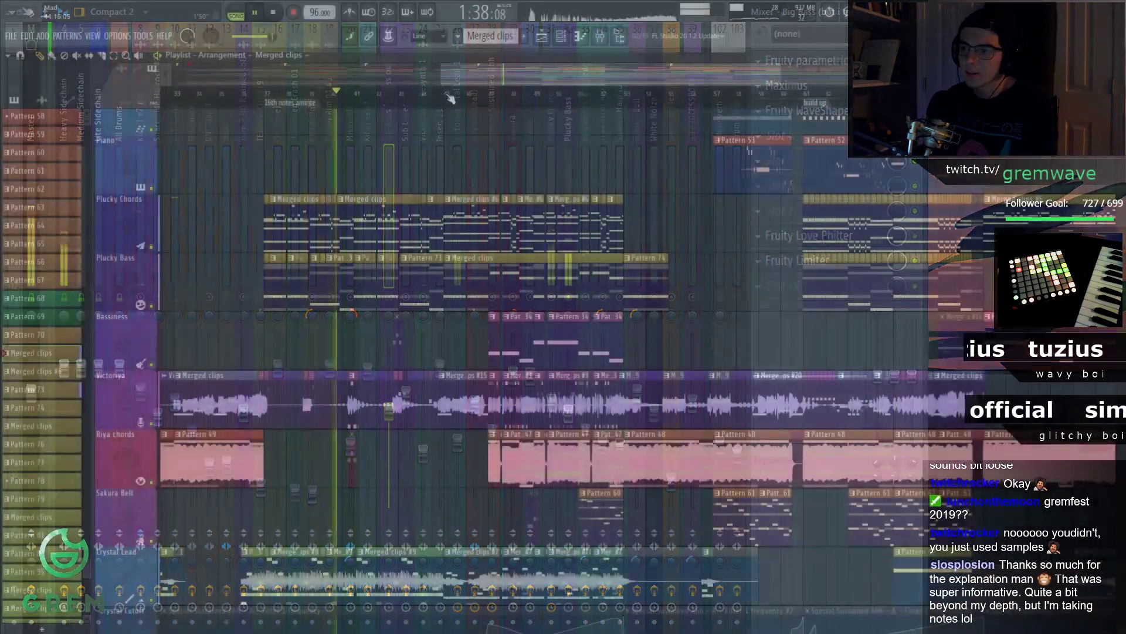
Jump the playback position through the 16th notes section and settle at about bar 47
left_click_drag(450, 97, 511, 100)
left_click(557, 97)
left_click(494, 98)
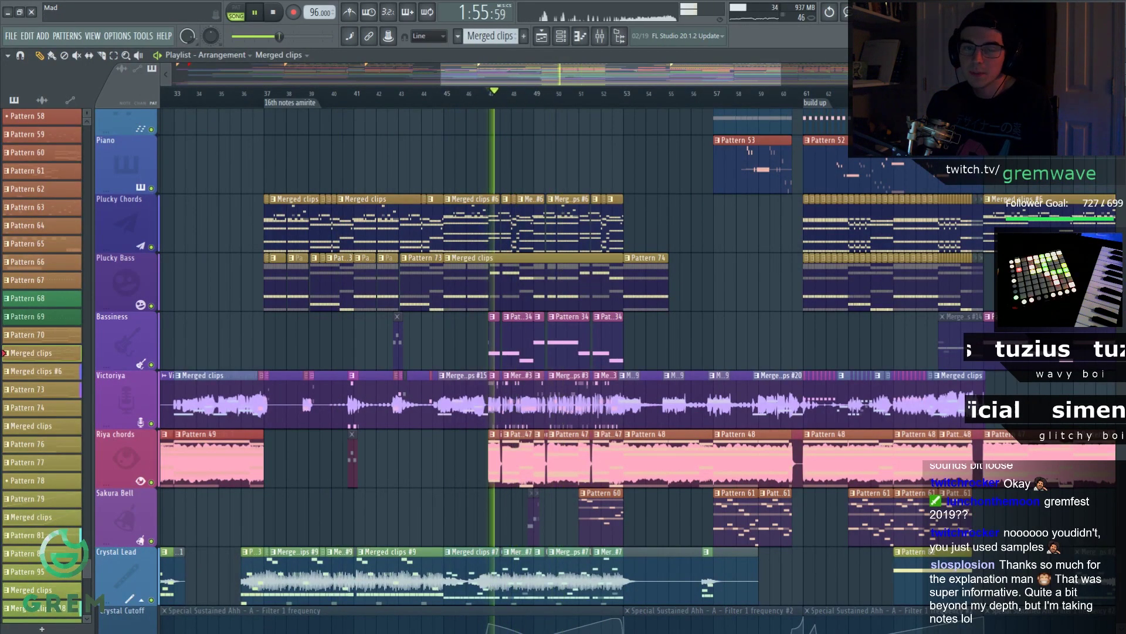
Select the Plucky Bass mixer track, open its Fruity Parametric EQ 2, and show it over the playlist
key("F9")
key("F9")
key("F9")
left_click(568, 203)
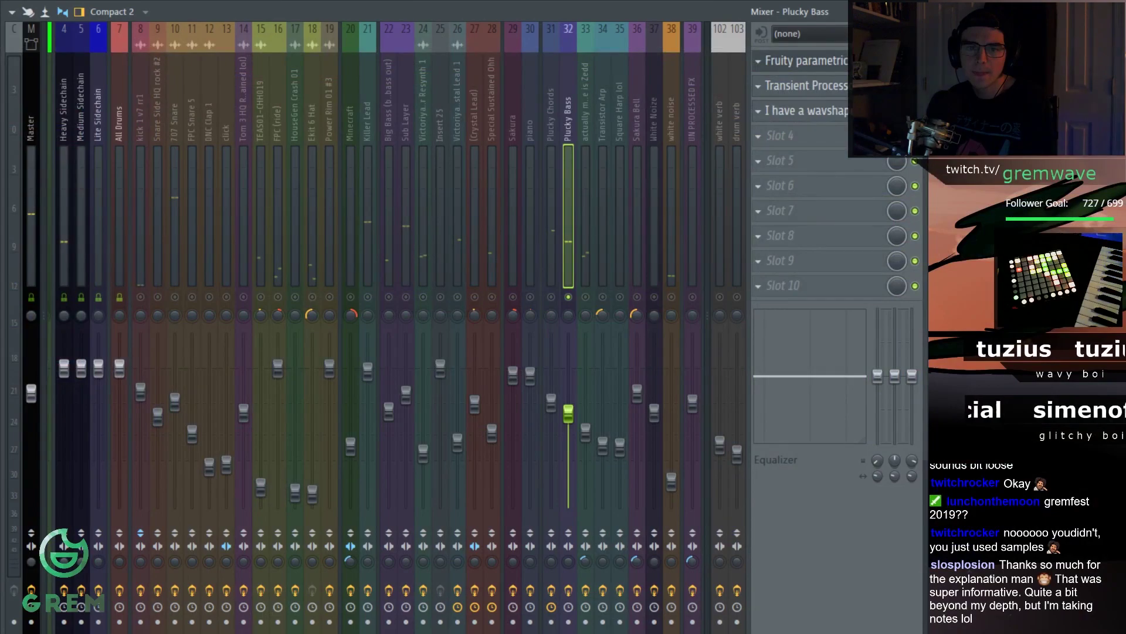
left_click(806, 61)
key("space")
key("F9")
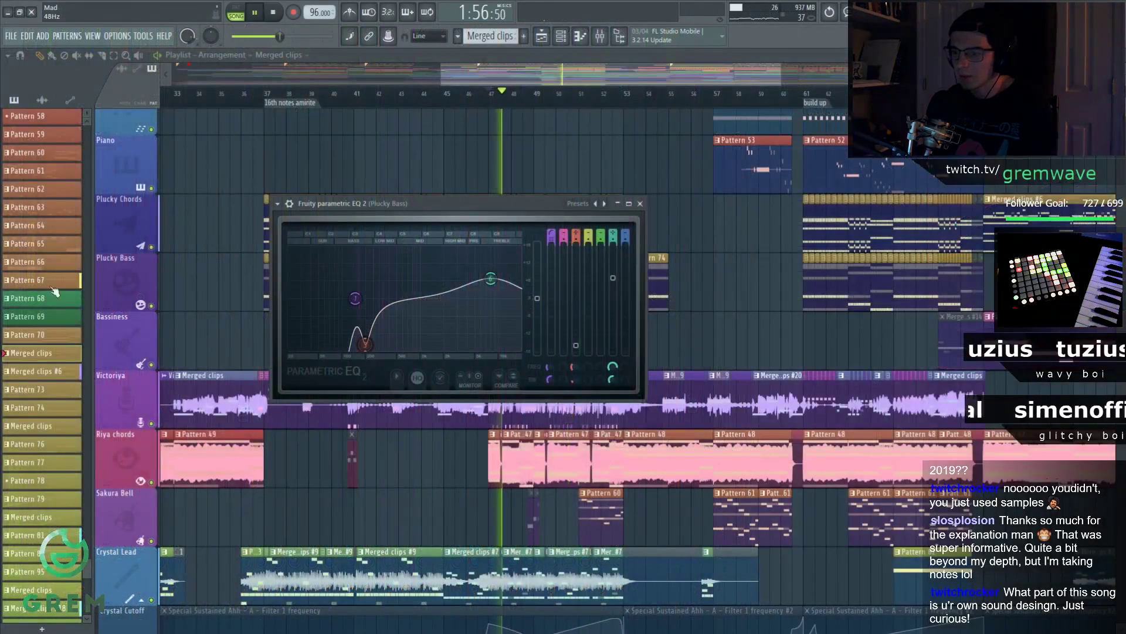
Select the Sub Layer mixer track, play the song in the playlist view, and close the Plucky Bass equalizer
key("F9")
left_click(405, 271)
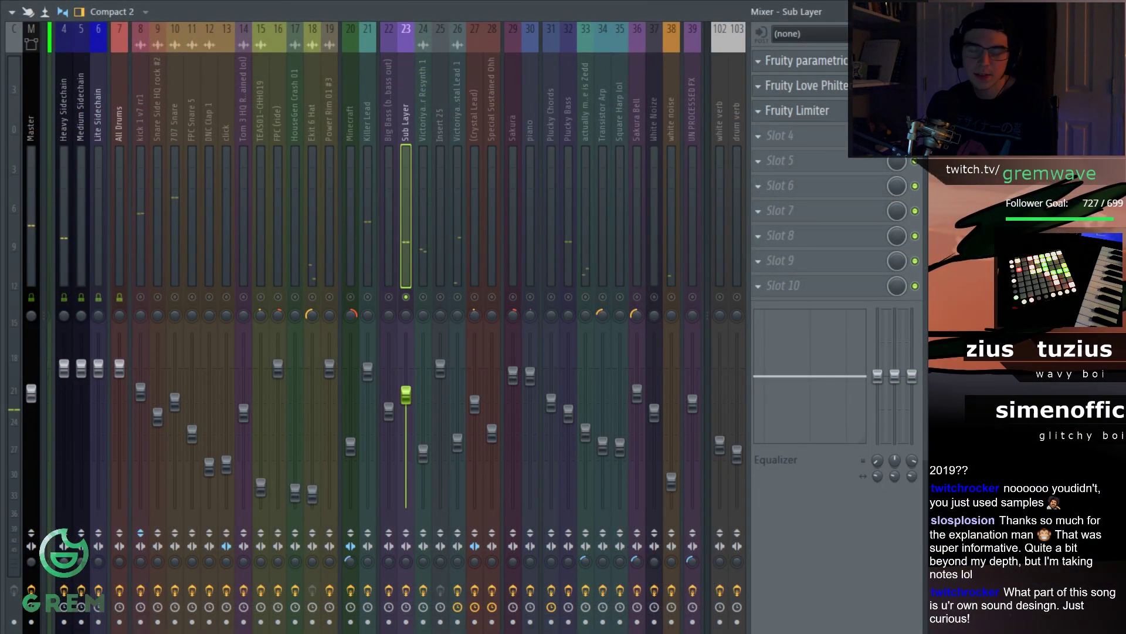
key("F9")
key("space")
left_click(642, 205)
Open the Sub Layer's Harmless synth from the channel rack and move its window slightly aside
key("F9")
key("F9")
key("F6")
left_click(536, 155)
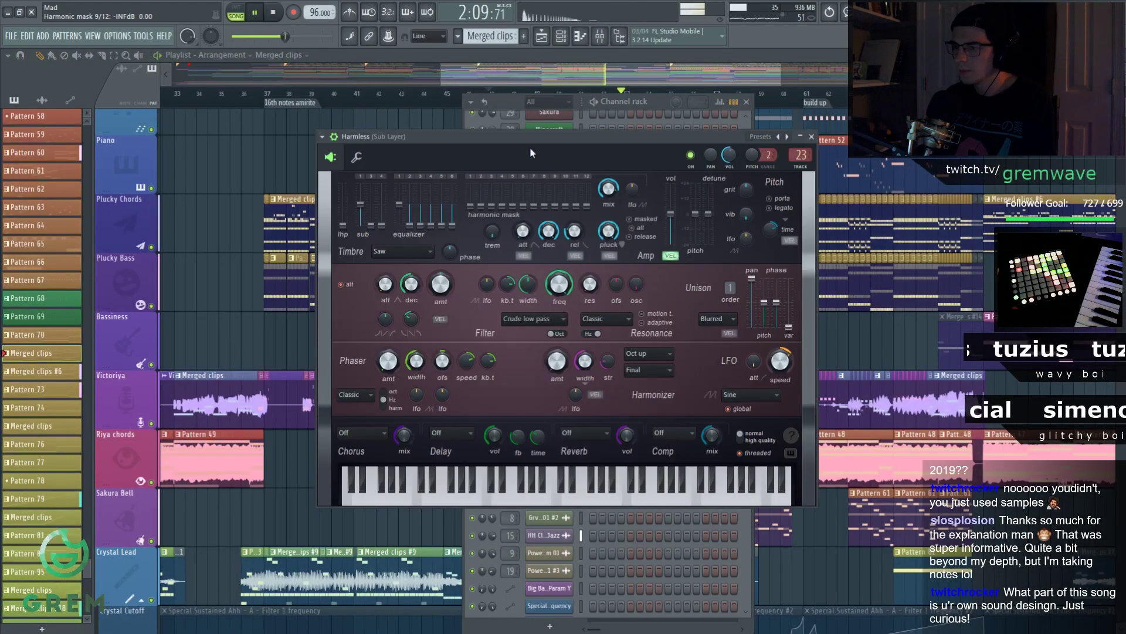
left_click_drag(466, 145, 415, 142)
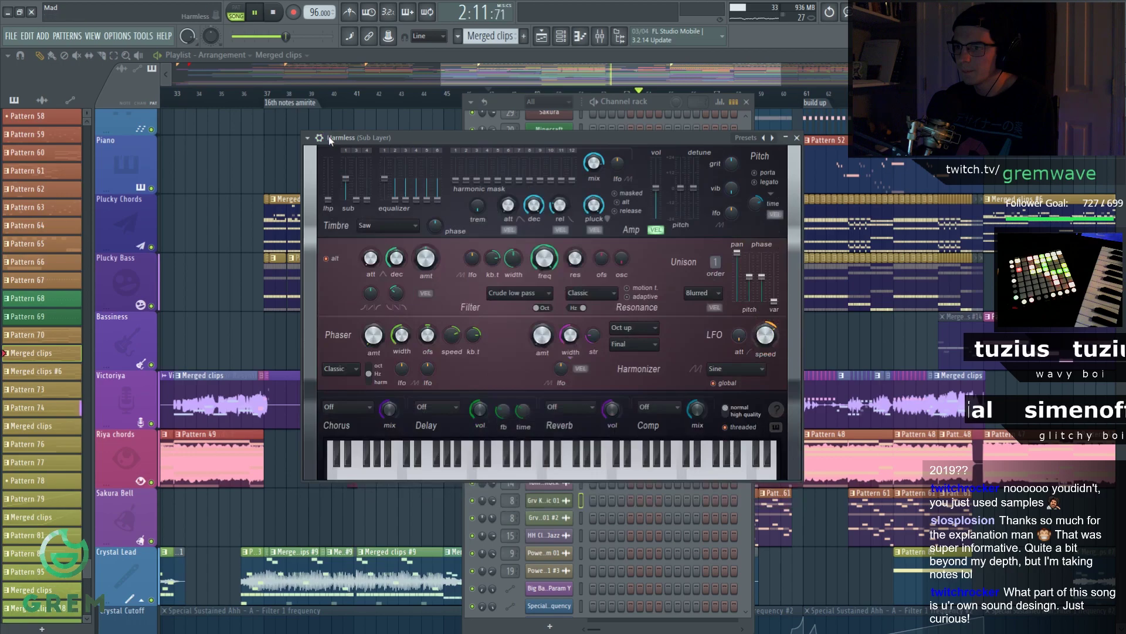
left_click_drag(328, 138, 320, 141)
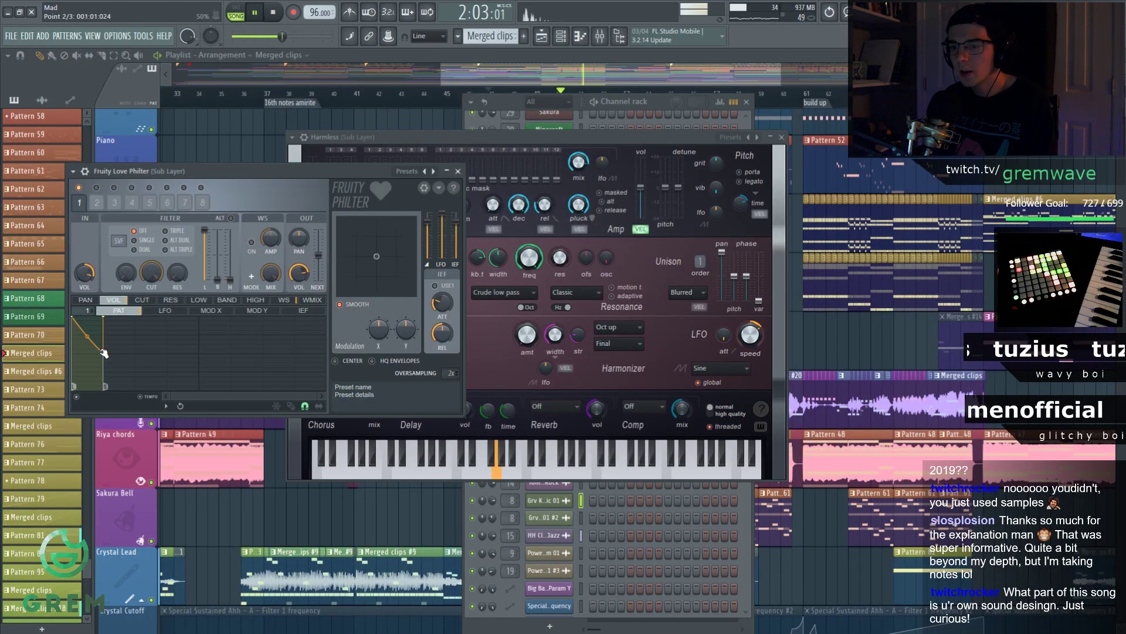
Close Harmless and set the end point of the volume envelope in the Sub Layer's Fruity Love Philter to about 50%
left_click(781, 137)
left_click_drag(264, 169, 372, 168)
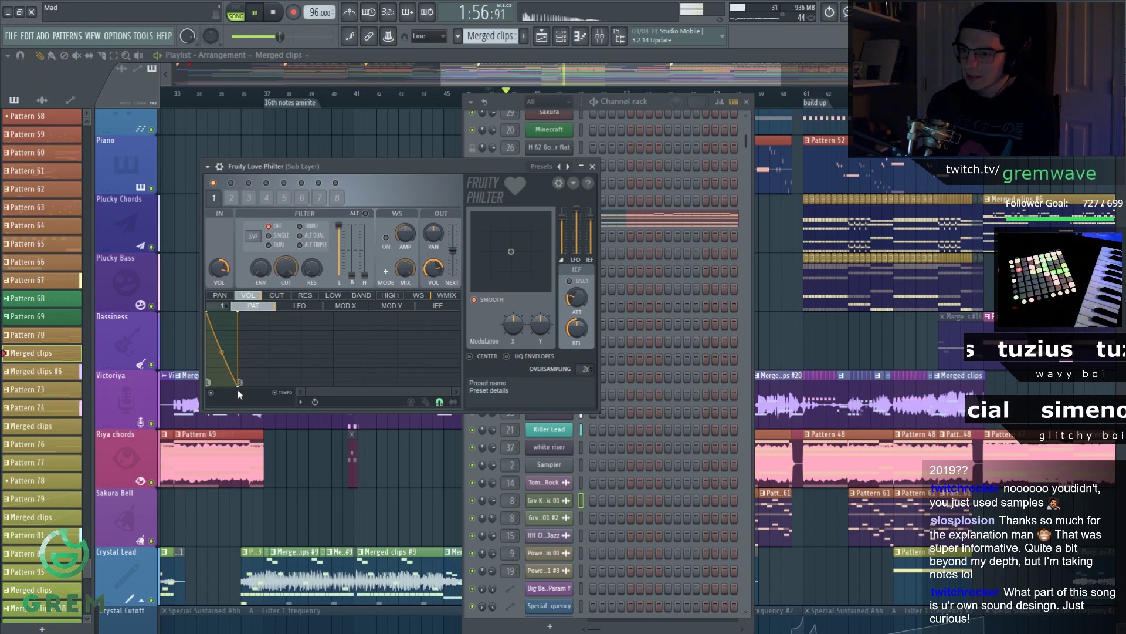
left_click_drag(238, 382, 240, 370)
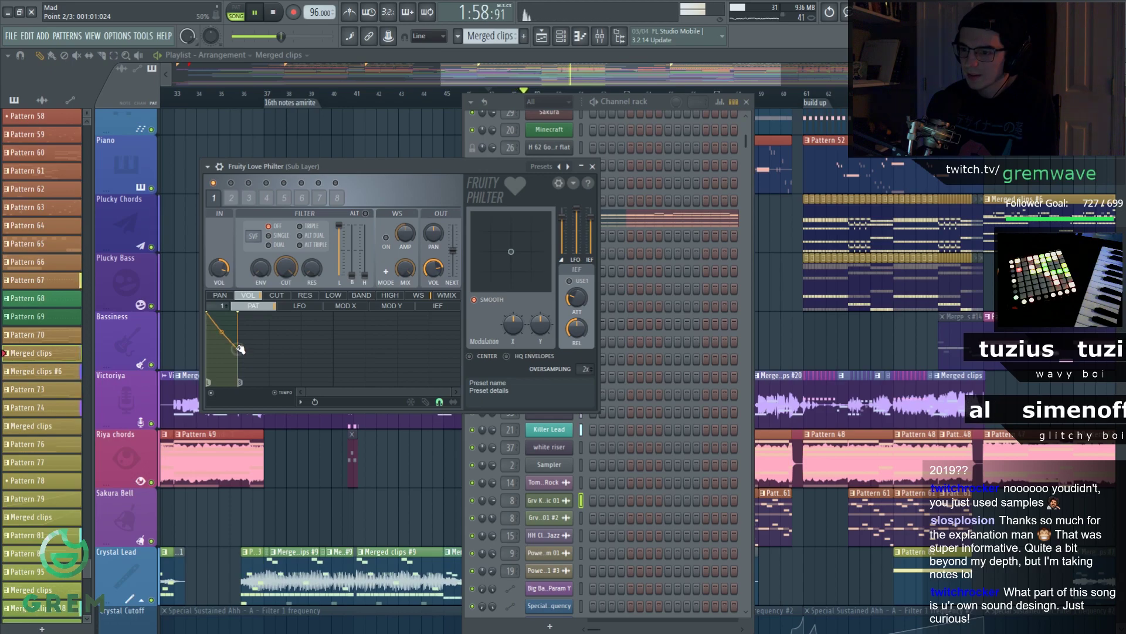
Show the soloed Victoriya Resynth 1 and Killer Lead mixer tracks one after the other with their effect chains
key("F9")
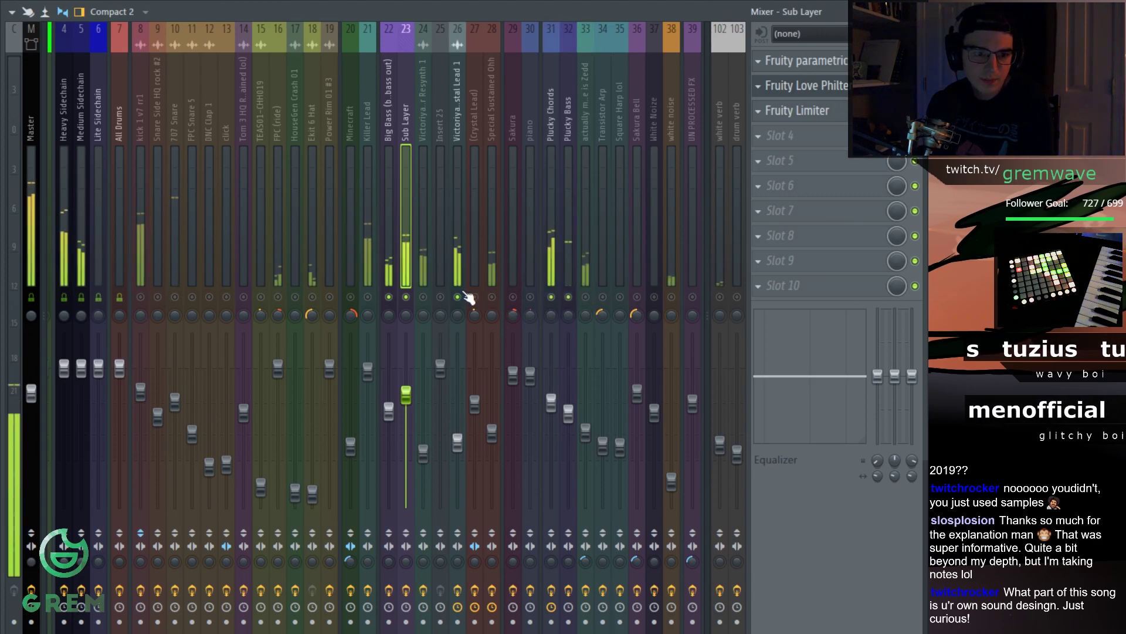
left_click(421, 280)
key("space")
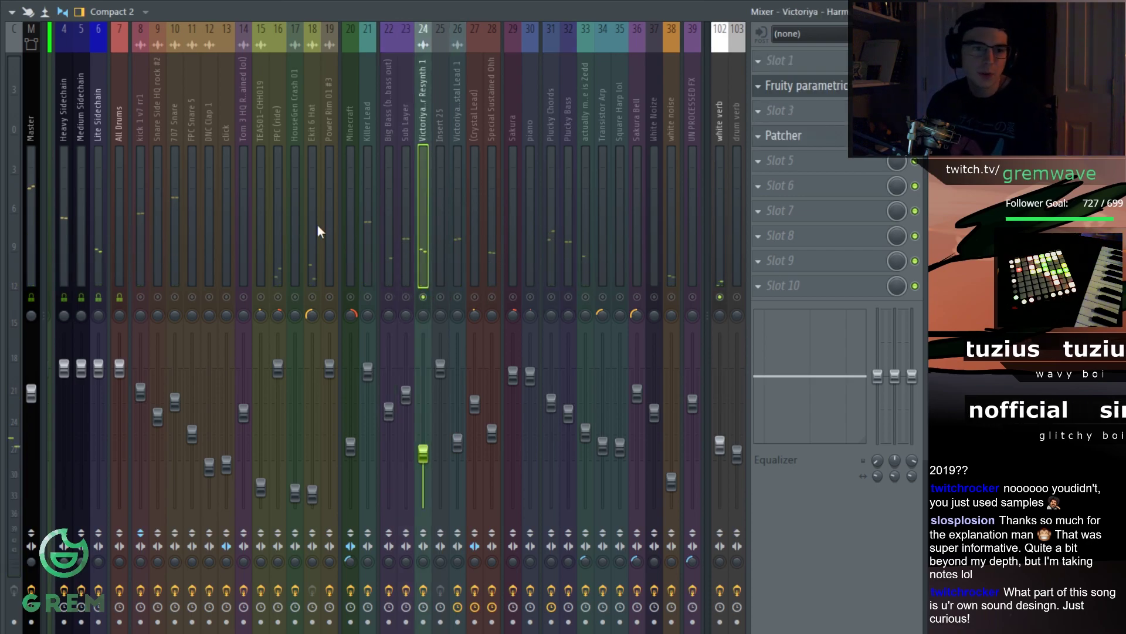
left_click(368, 261)
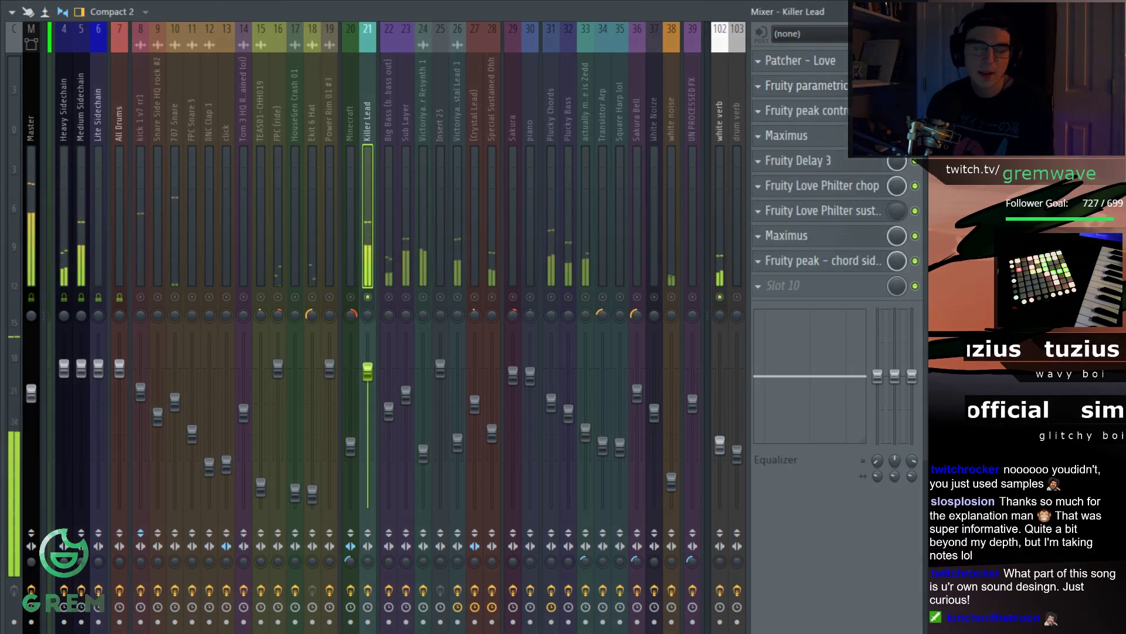
Locate the Killer Lead clips in the playlist, play the song from about bar 45, and return to the mixer
key("F9")
left_click_drag(581, 81, 578, 145)
scroll(577, 154, "down", 8)
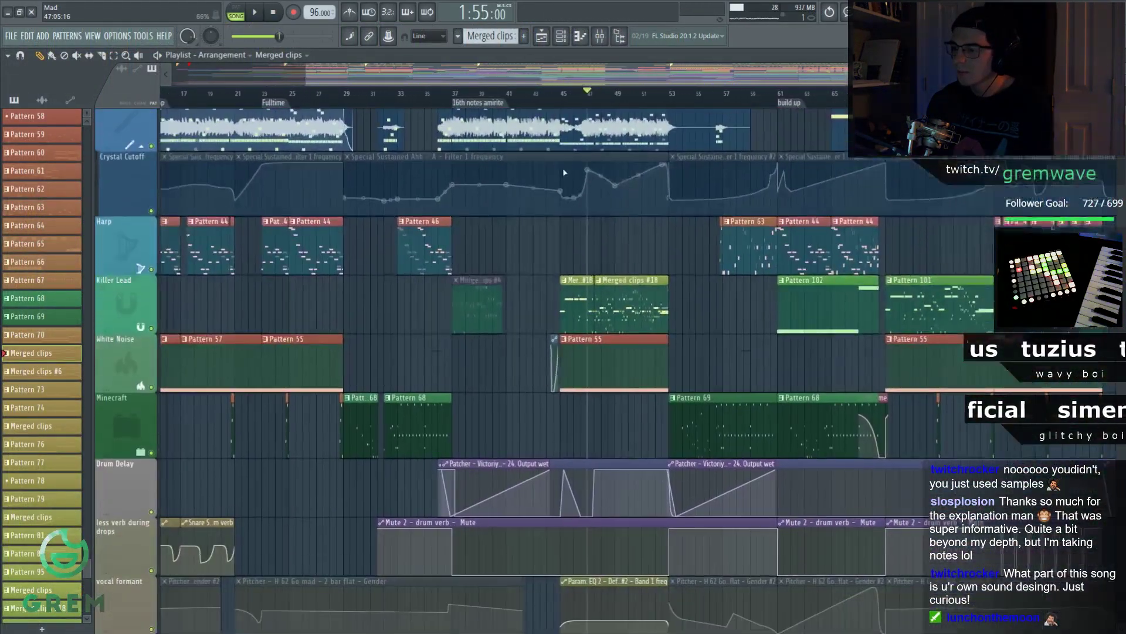
left_click(560, 94)
key("space")
key("F9")
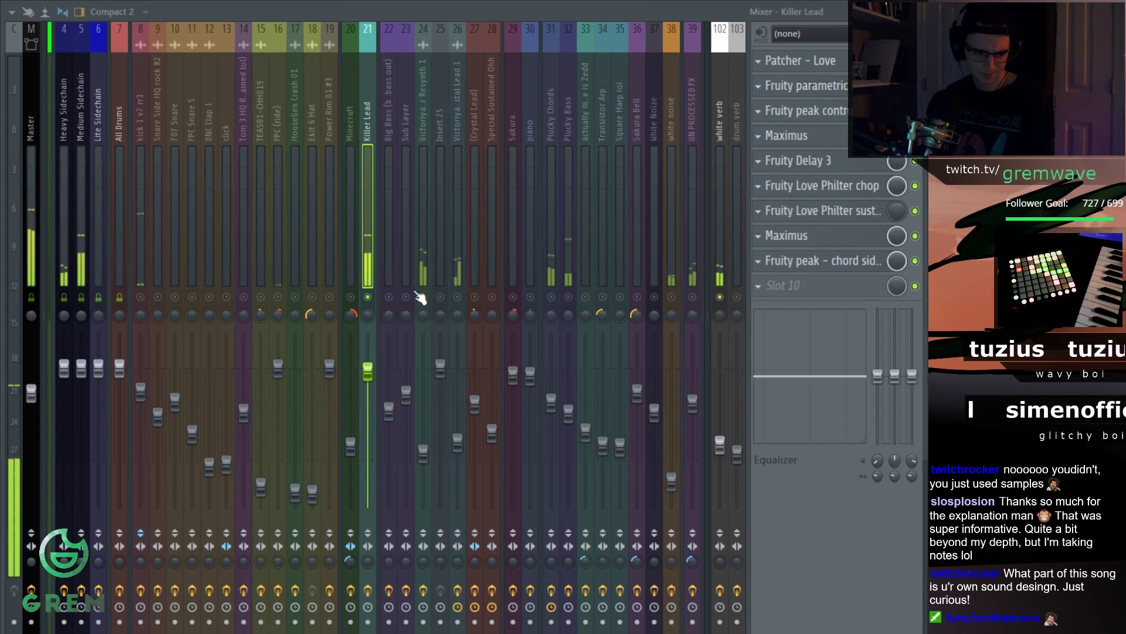
Solo Killer Lead together with Victoriya Resynth 1, Victoriya Crystal Lead 1, Plucky Chords, Plucky Bass, Sub Layer, Big Bass and Special Sustained Ohh
right_click(370, 297)
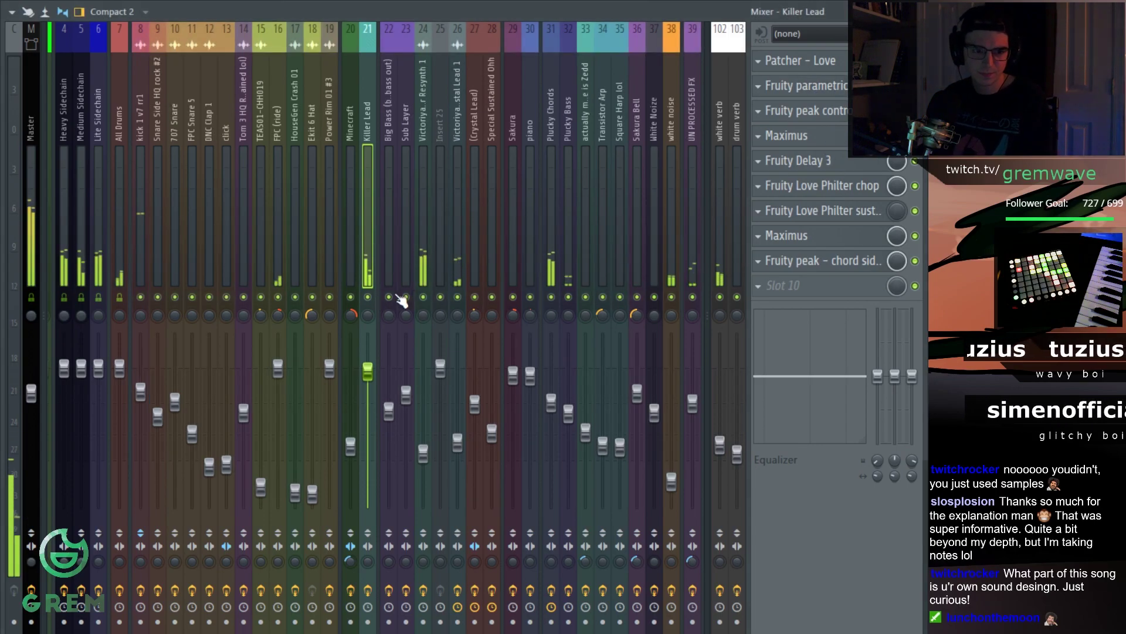
right_click(368, 298)
left_click(423, 298)
left_click(457, 297)
left_click(551, 298)
left_click(568, 297)
left_click(406, 297)
left_click(388, 297)
left_click(492, 297)
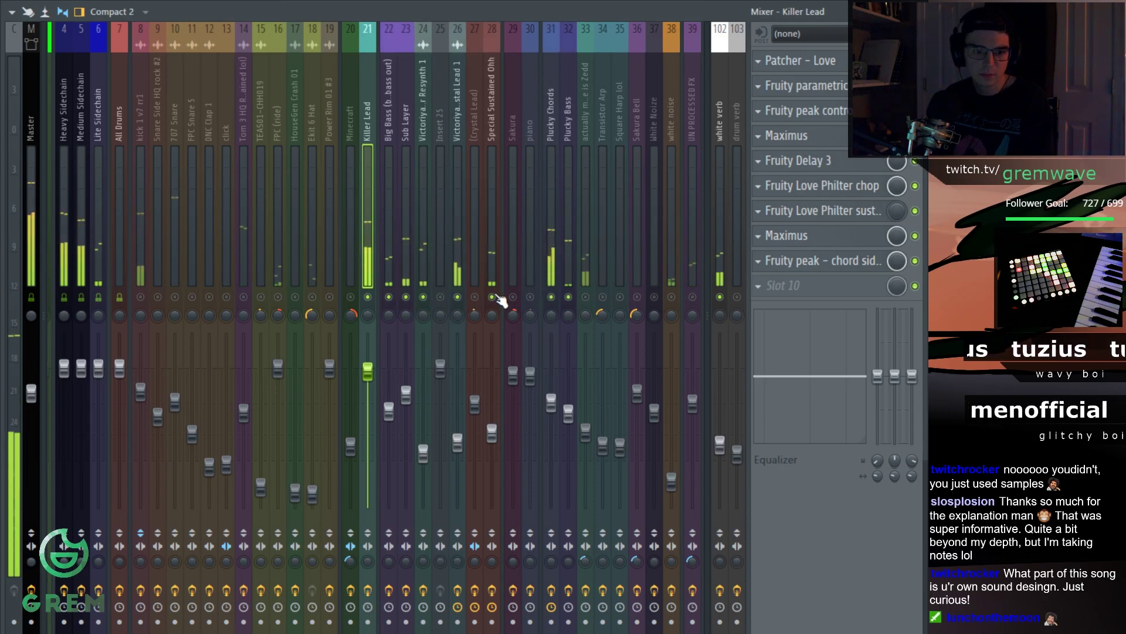
left_click(500, 301)
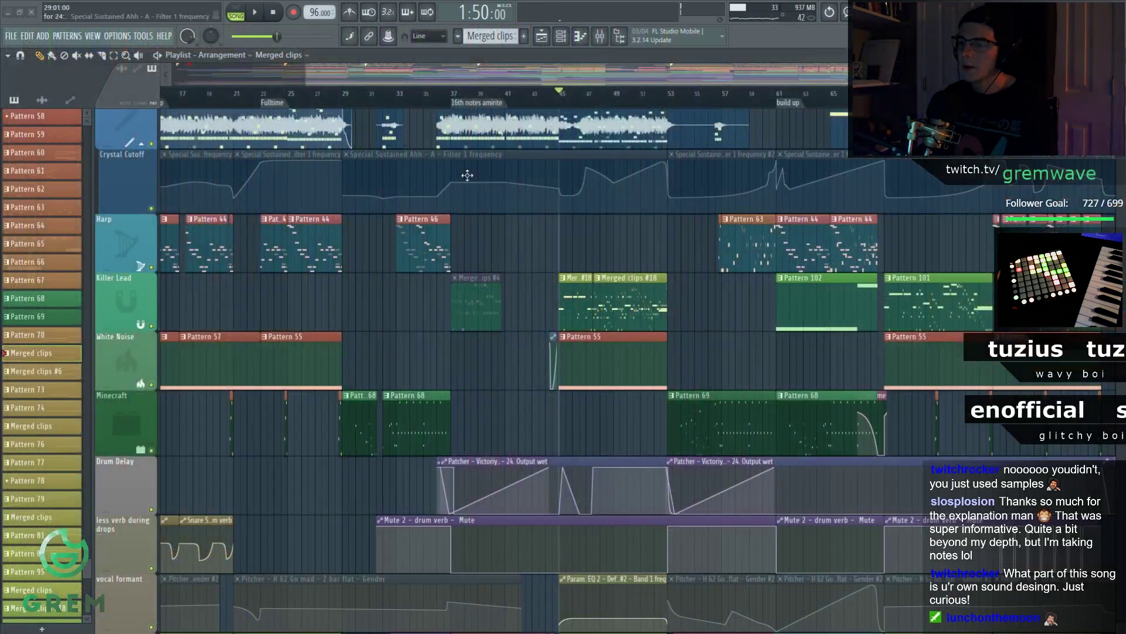
Play the soloed layers from the playlist and look through the remaining mixer tracks for further layers
scroll(477, 163, "down", 1)
key("space")
left_click(390, 96)
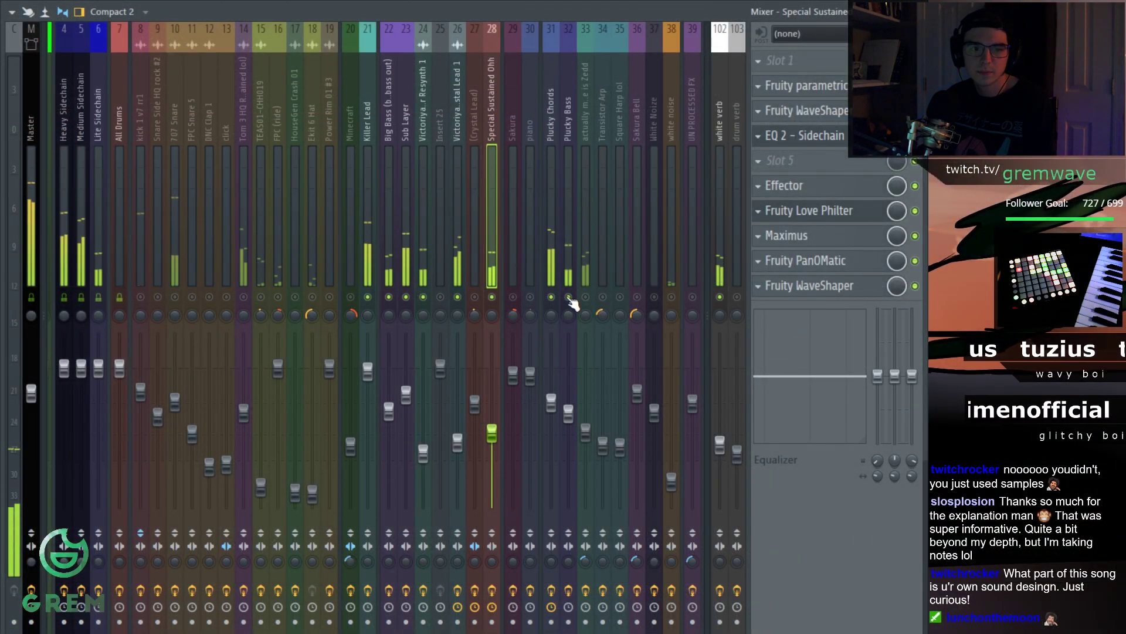
scroll(586, 240, "down", 3)
scroll(547, 246, "up", 6)
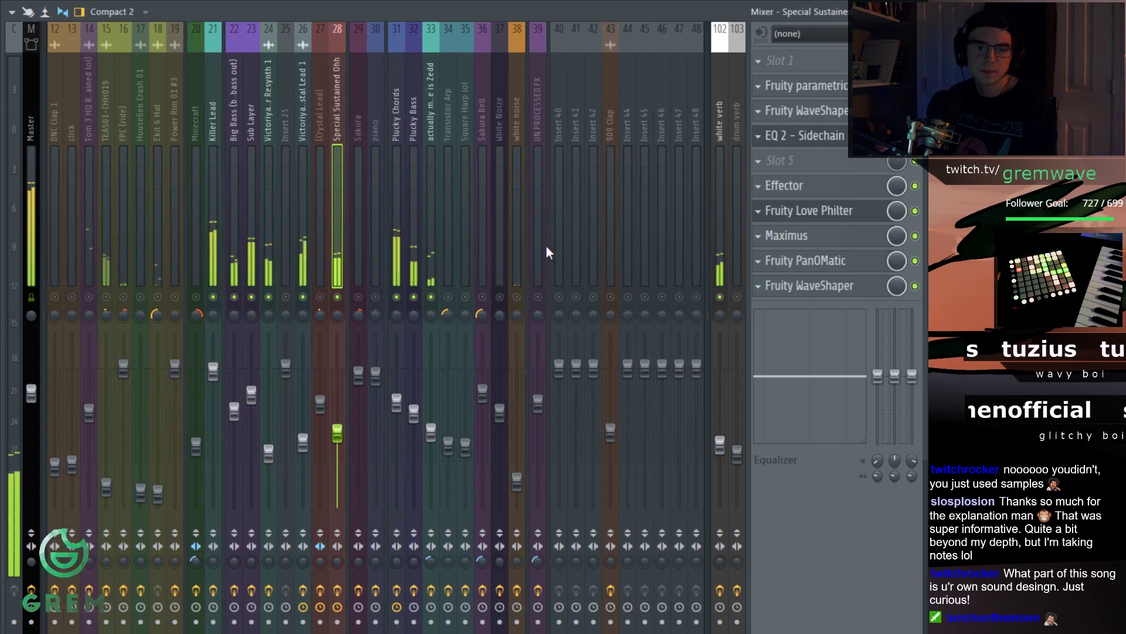